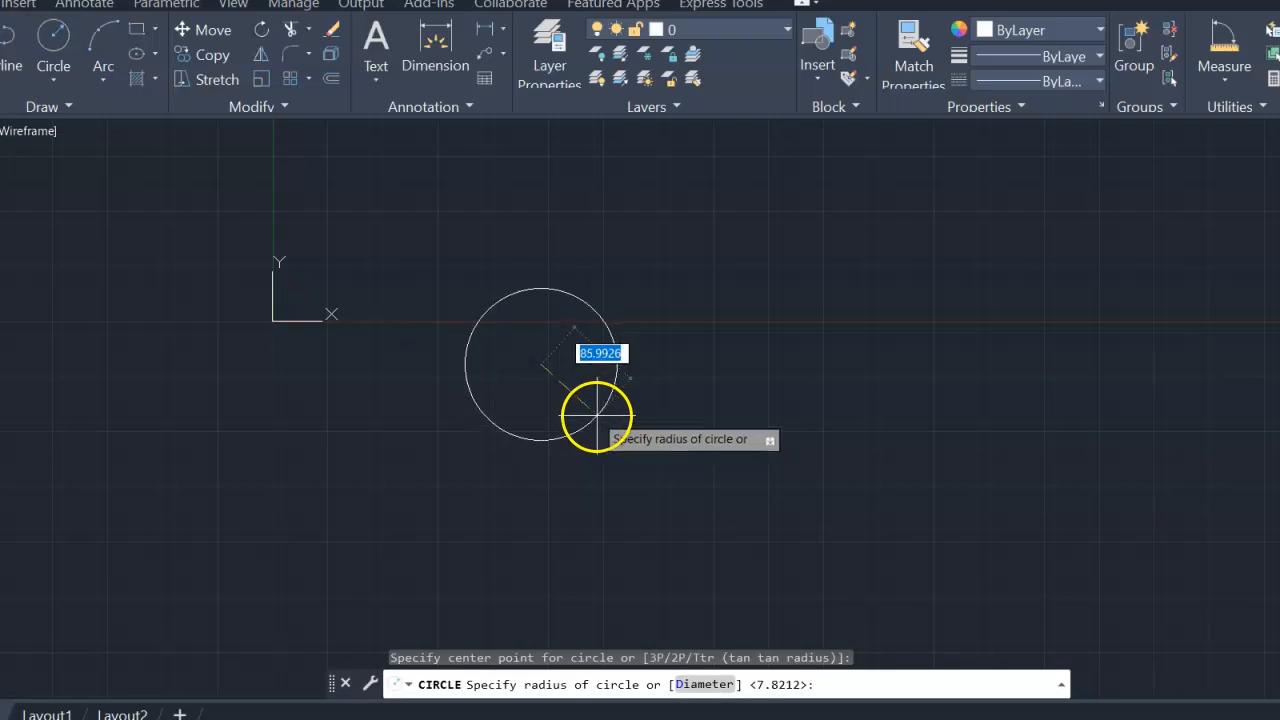
Draw a circle below the X axis and place five copies of it around it, using its centre as the copy base point.
left_click(592, 402)
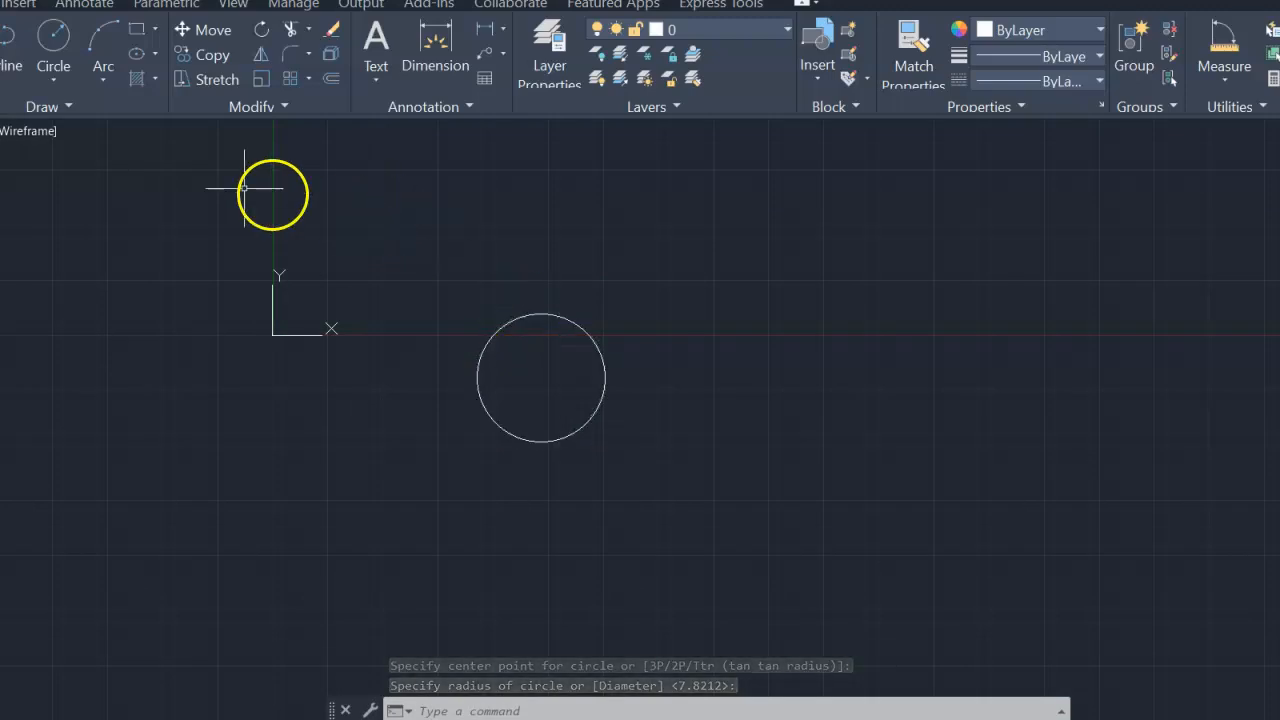
left_click(201, 61)
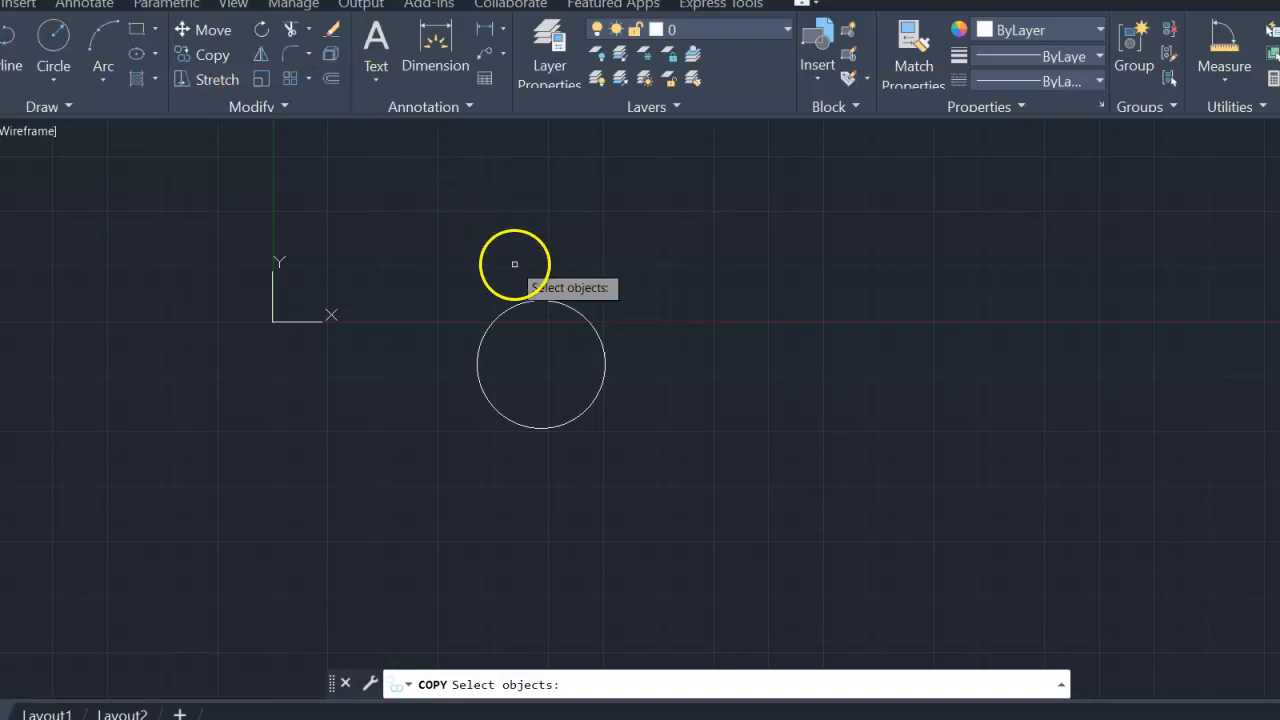
left_click(511, 307)
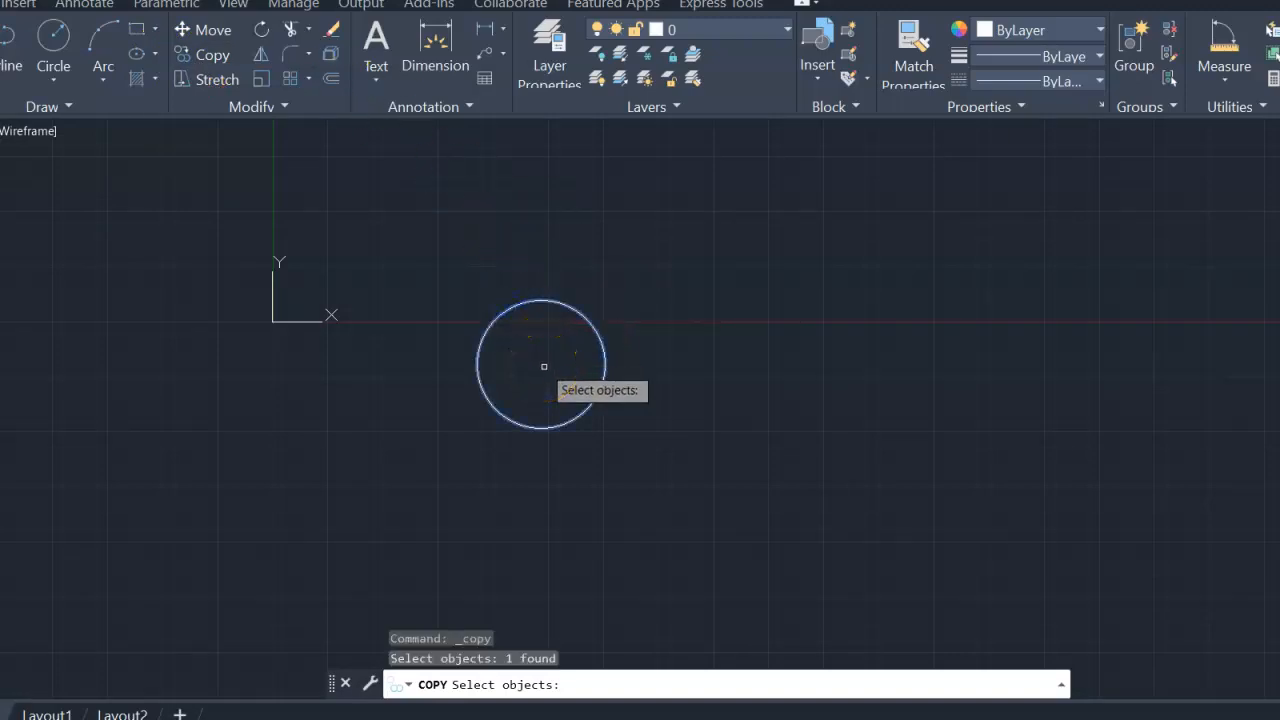
key("Return")
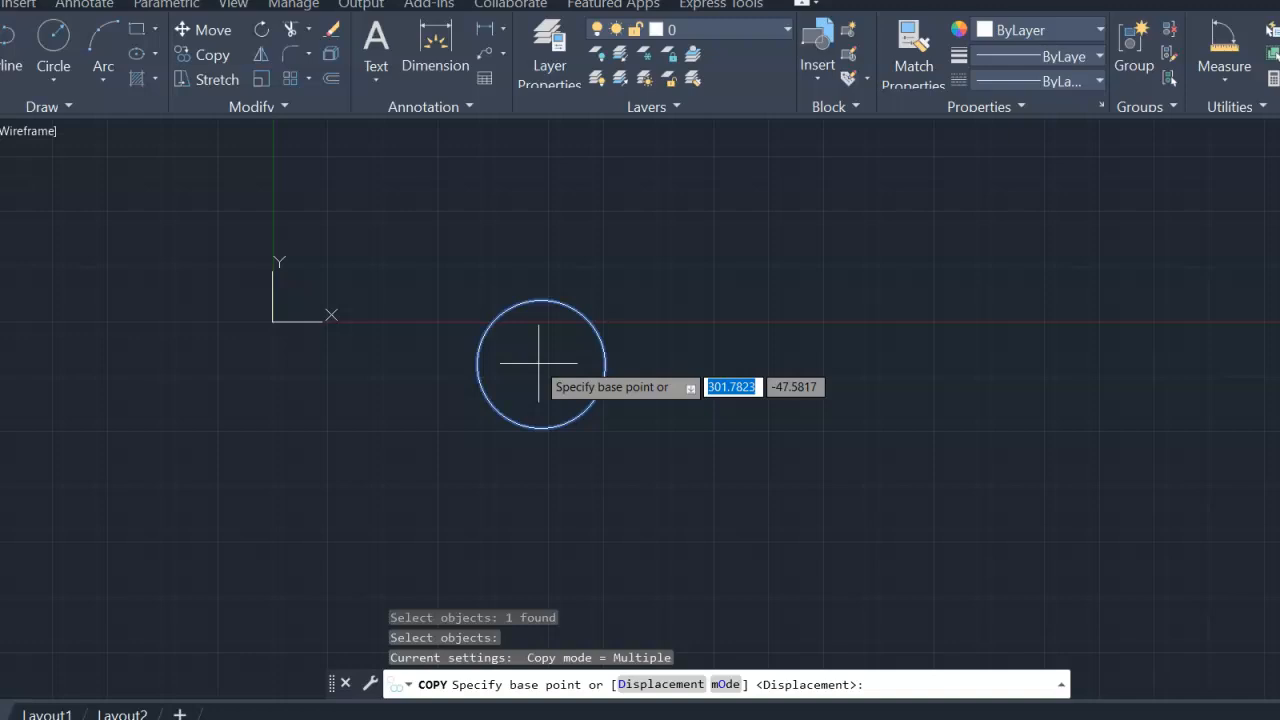
left_click(539, 363)
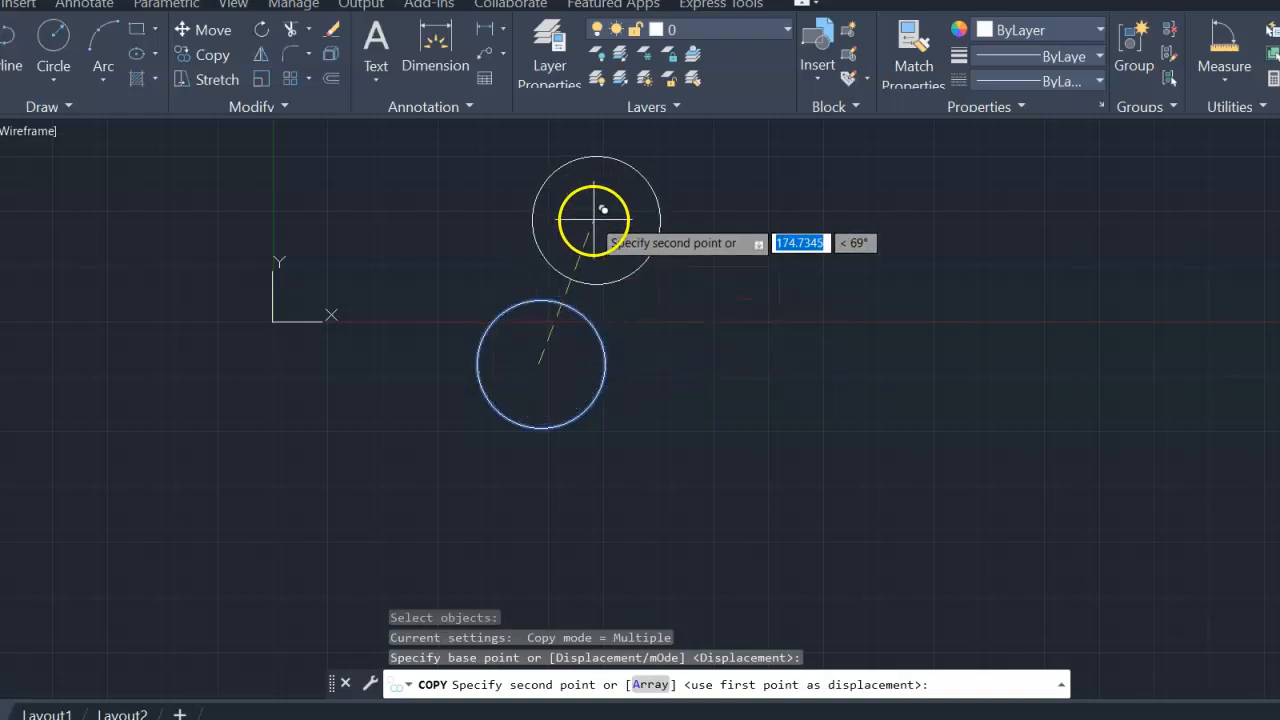
left_click(595, 219)
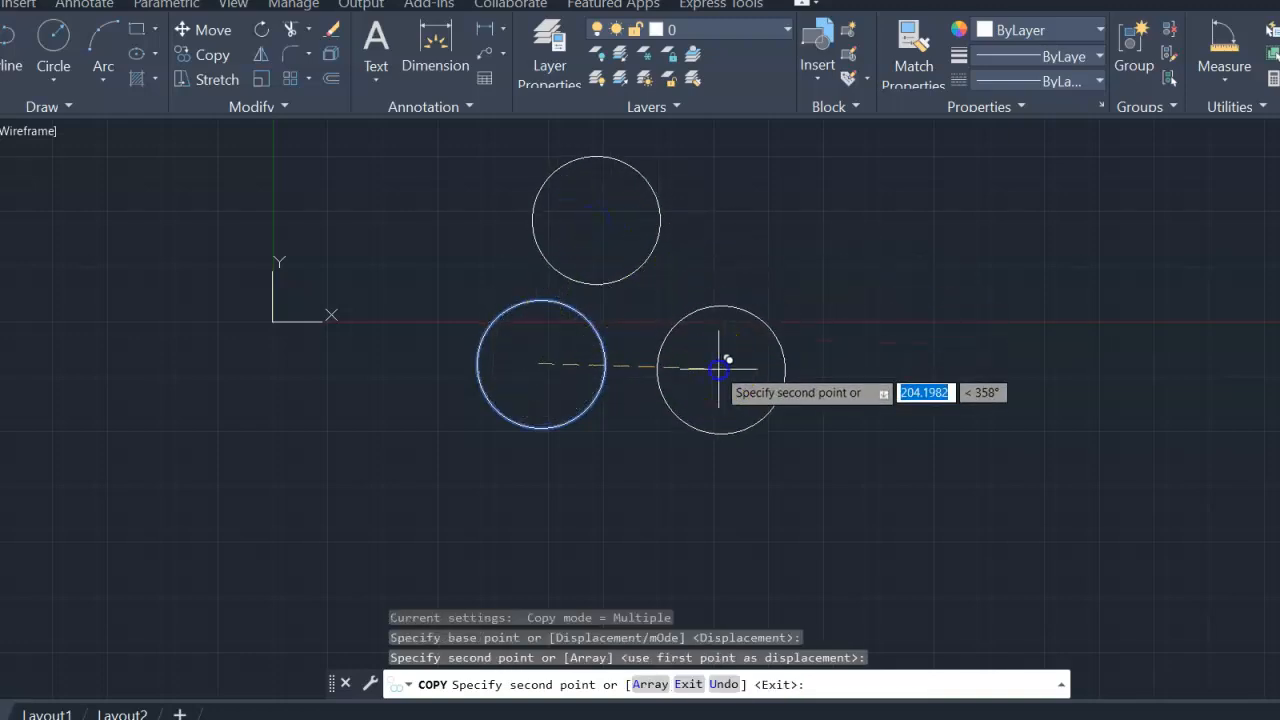
left_click(719, 369)
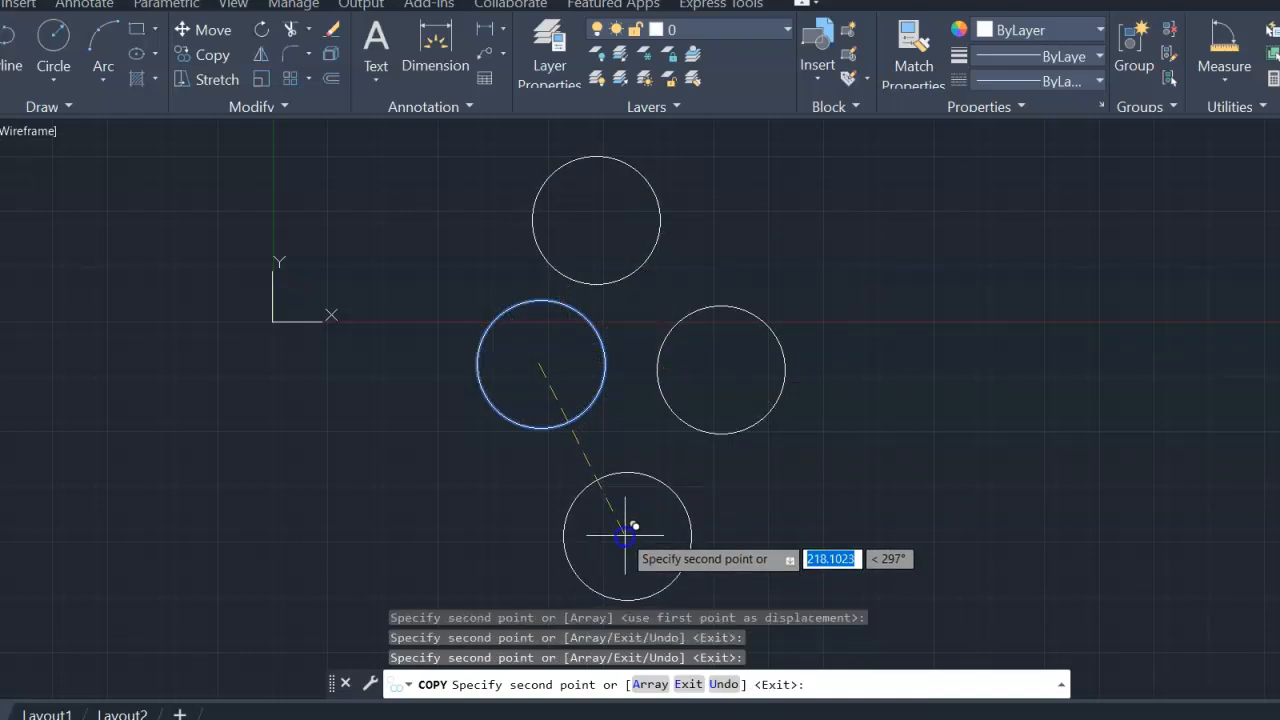
left_click(625, 536)
left_click(410, 506)
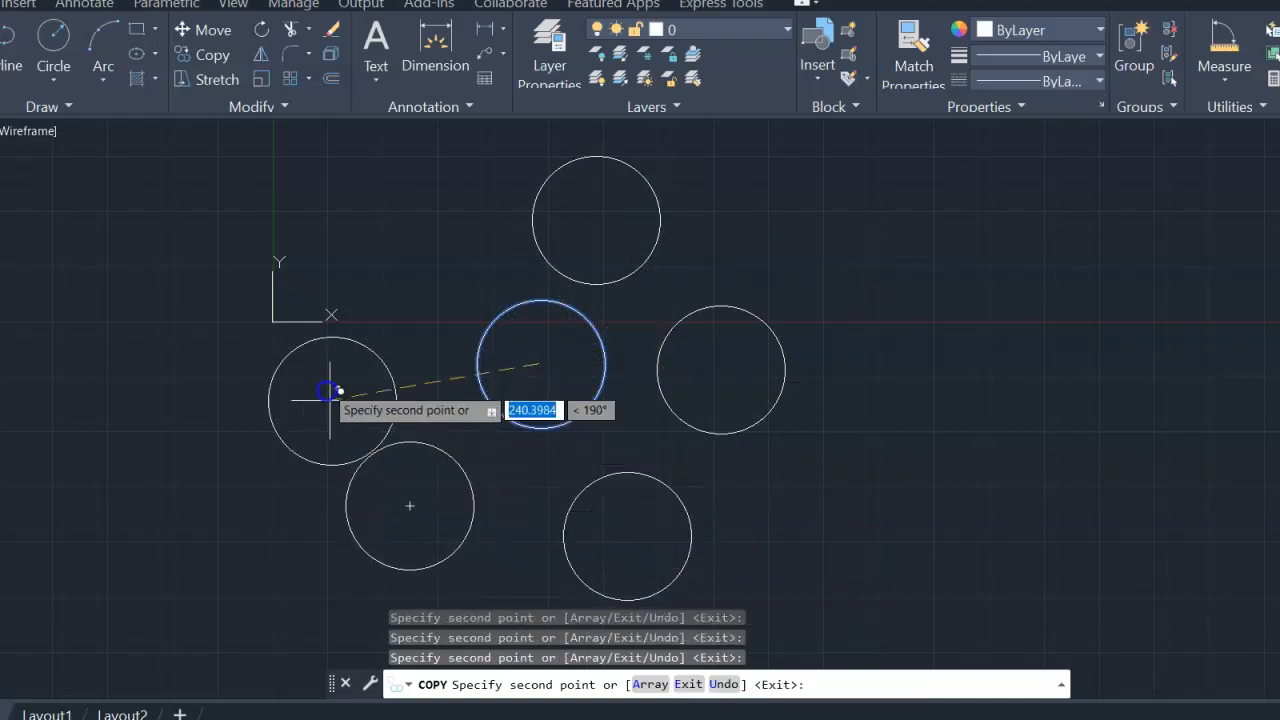
left_click(373, 264)
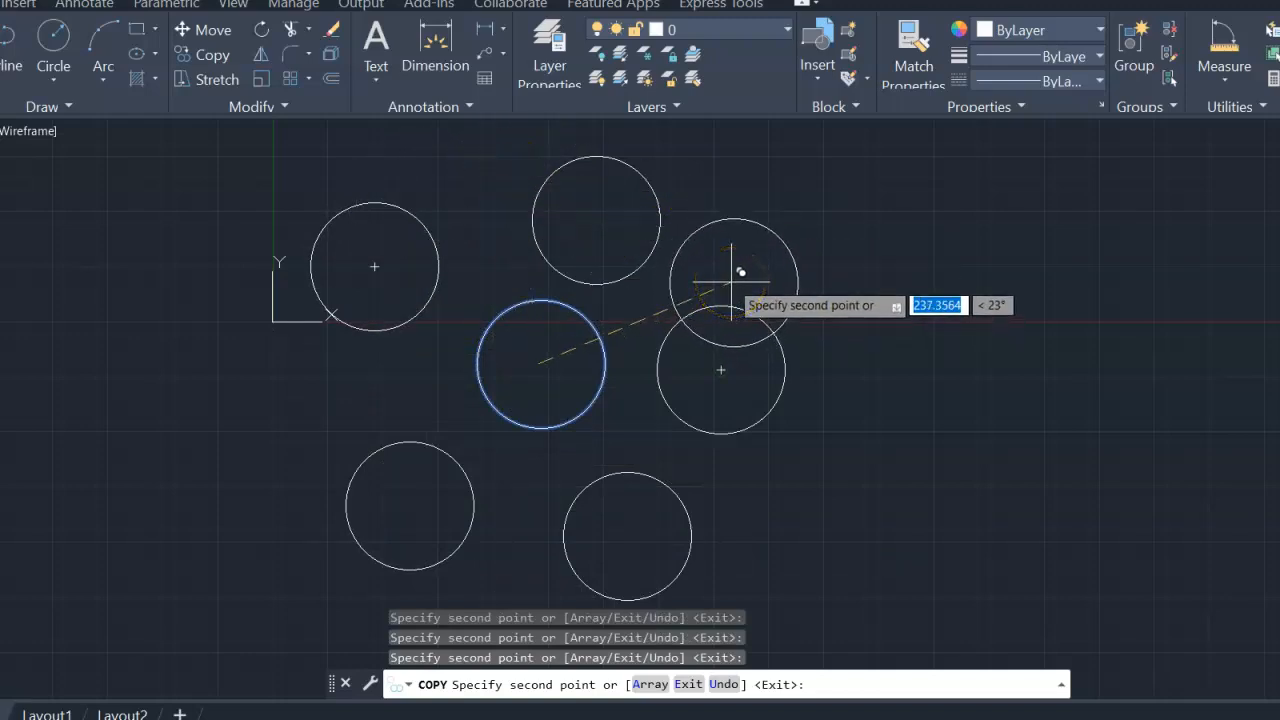
key("Escape")
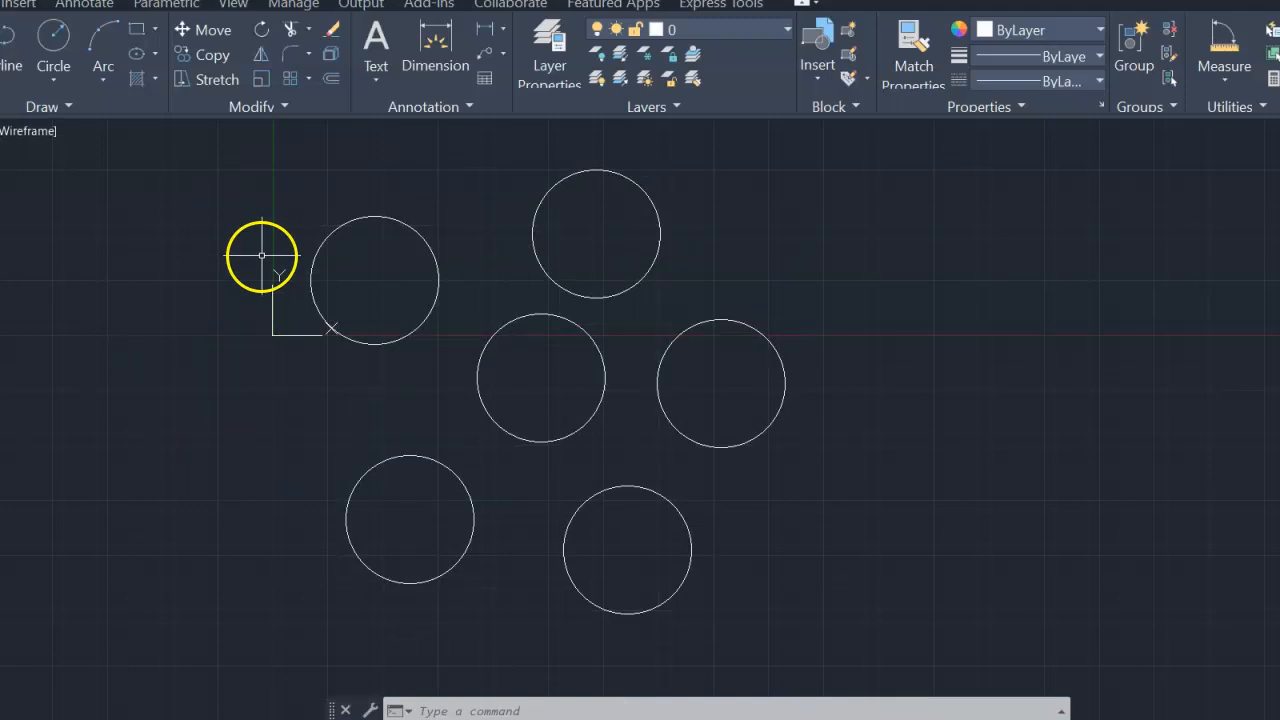
Move the original middle circle by its centre to an empty area well to the right of the other circles.
left_click(198, 32)
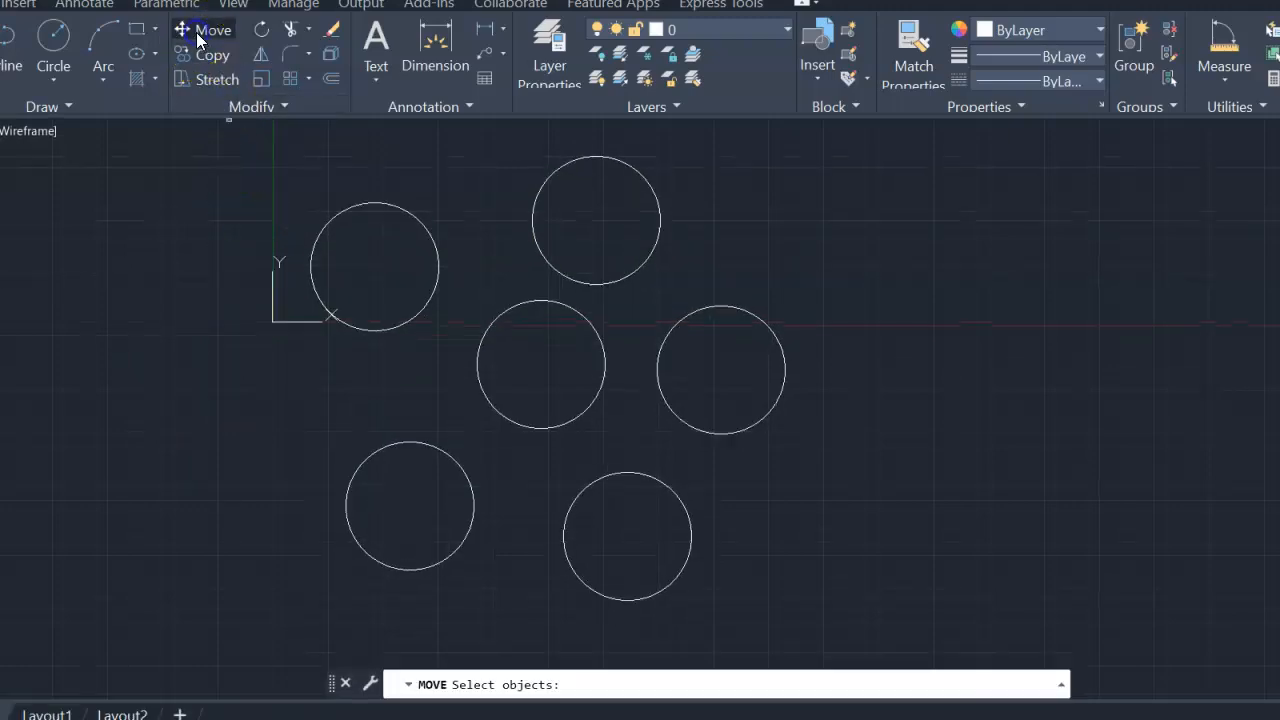
left_click(502, 312)
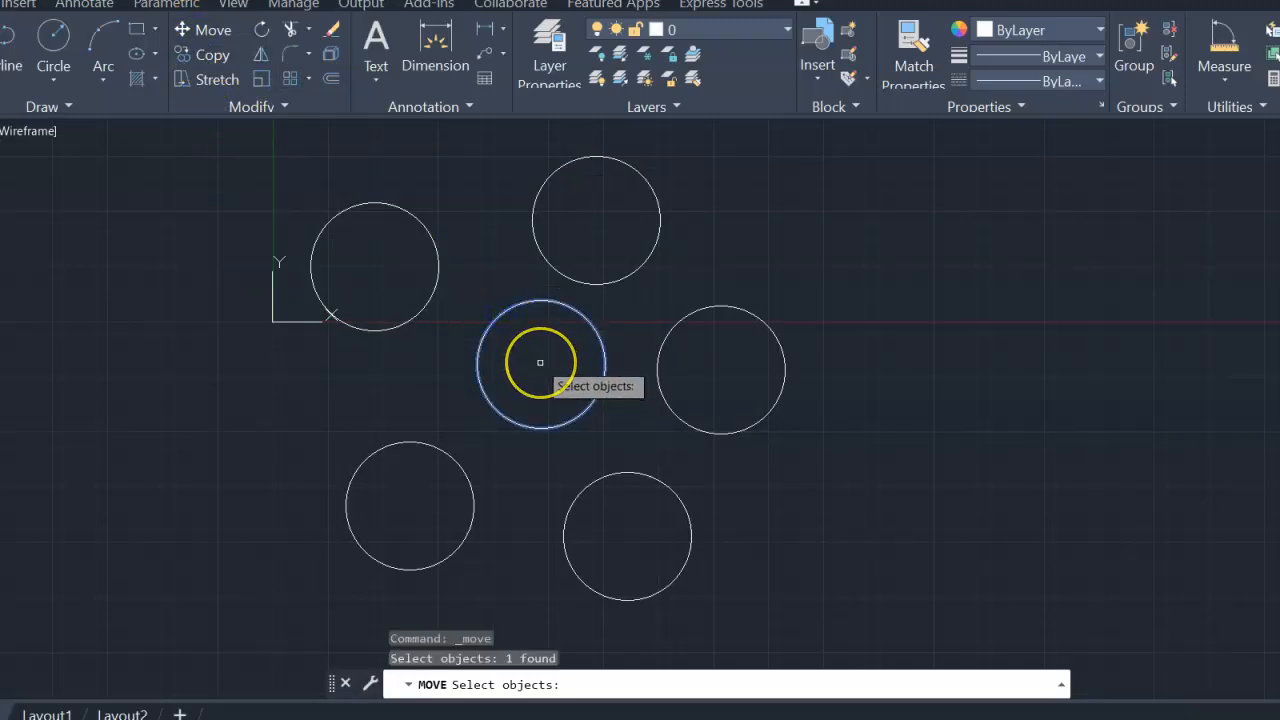
key("Return")
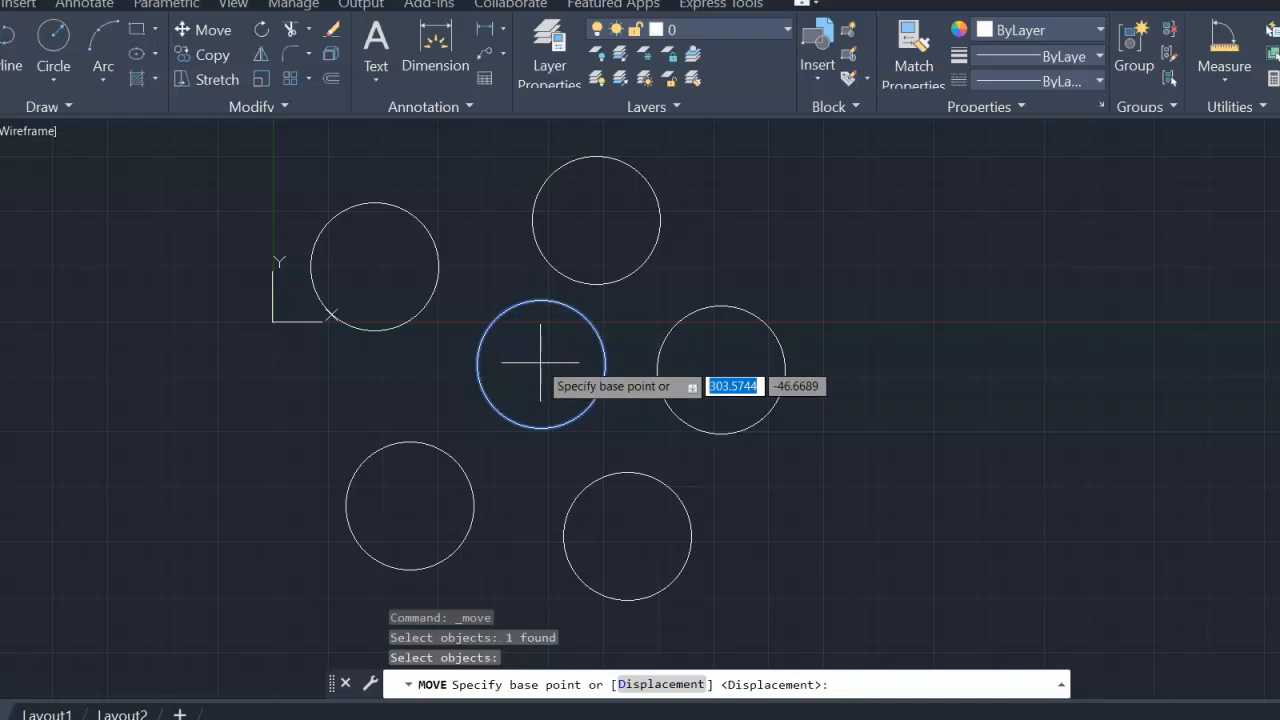
left_click(540, 363)
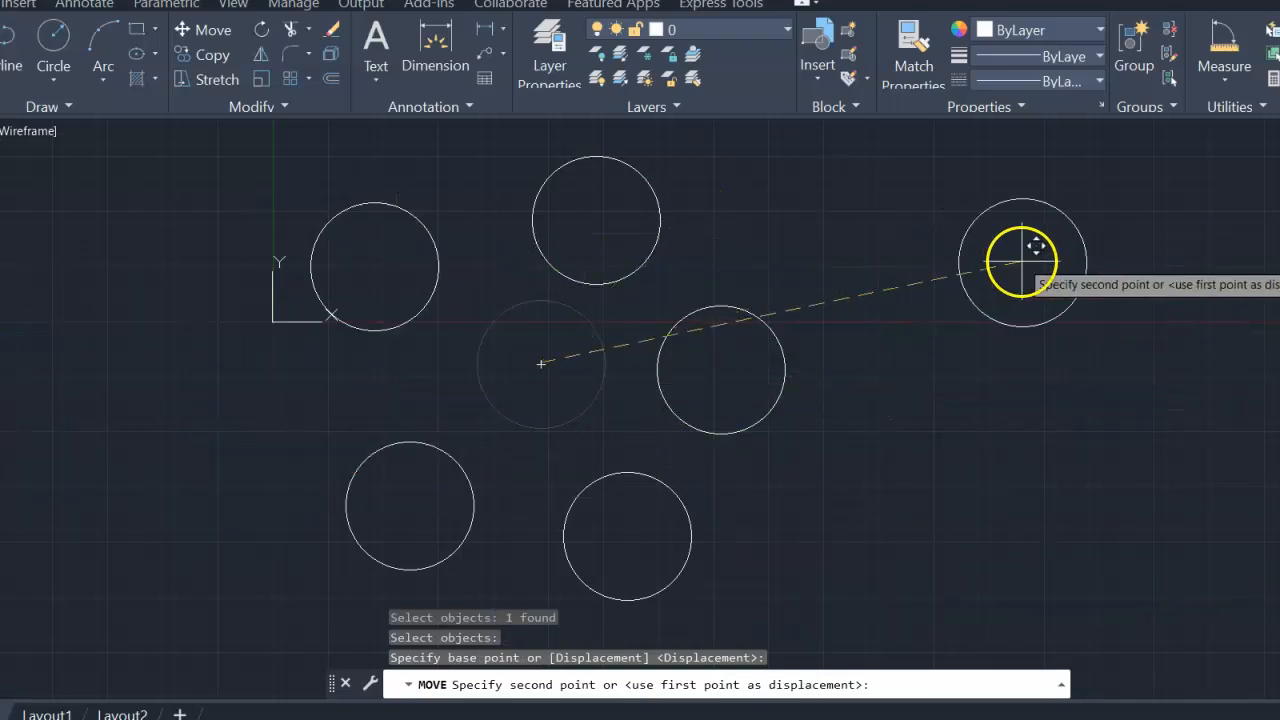
left_click(1022, 266)
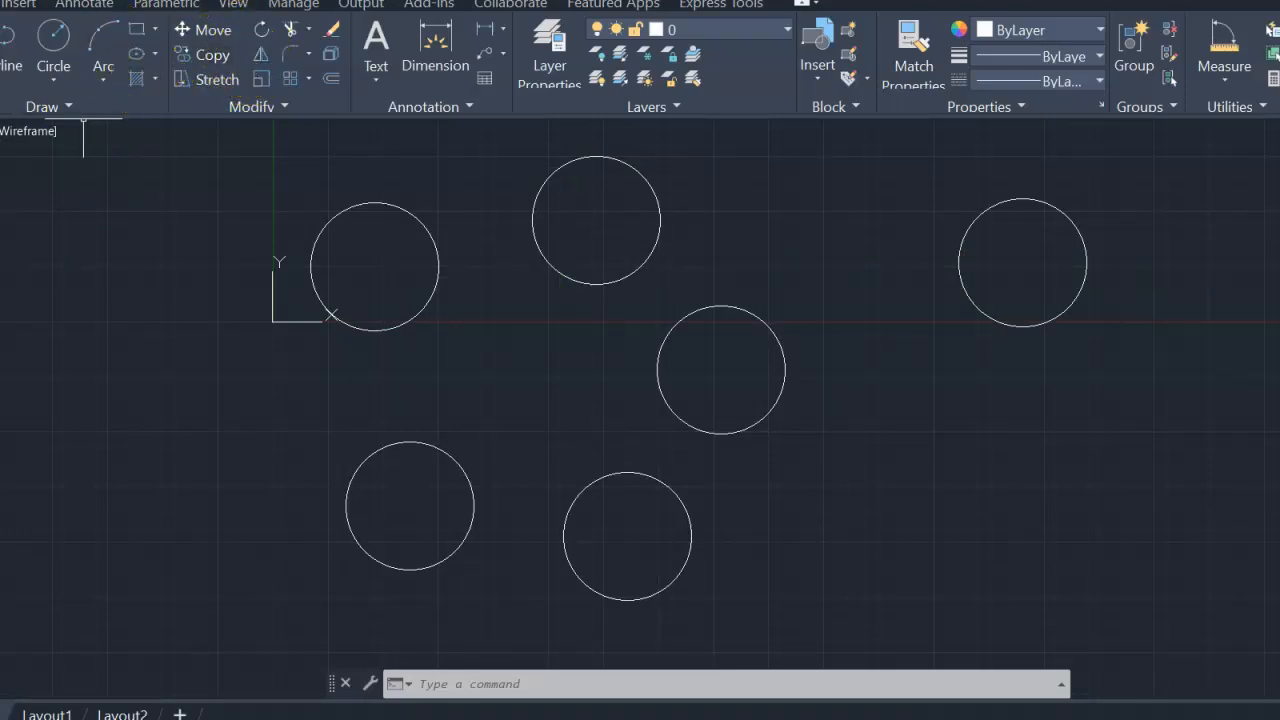
Delete all six circles from the drawing.
left_click(188, 150)
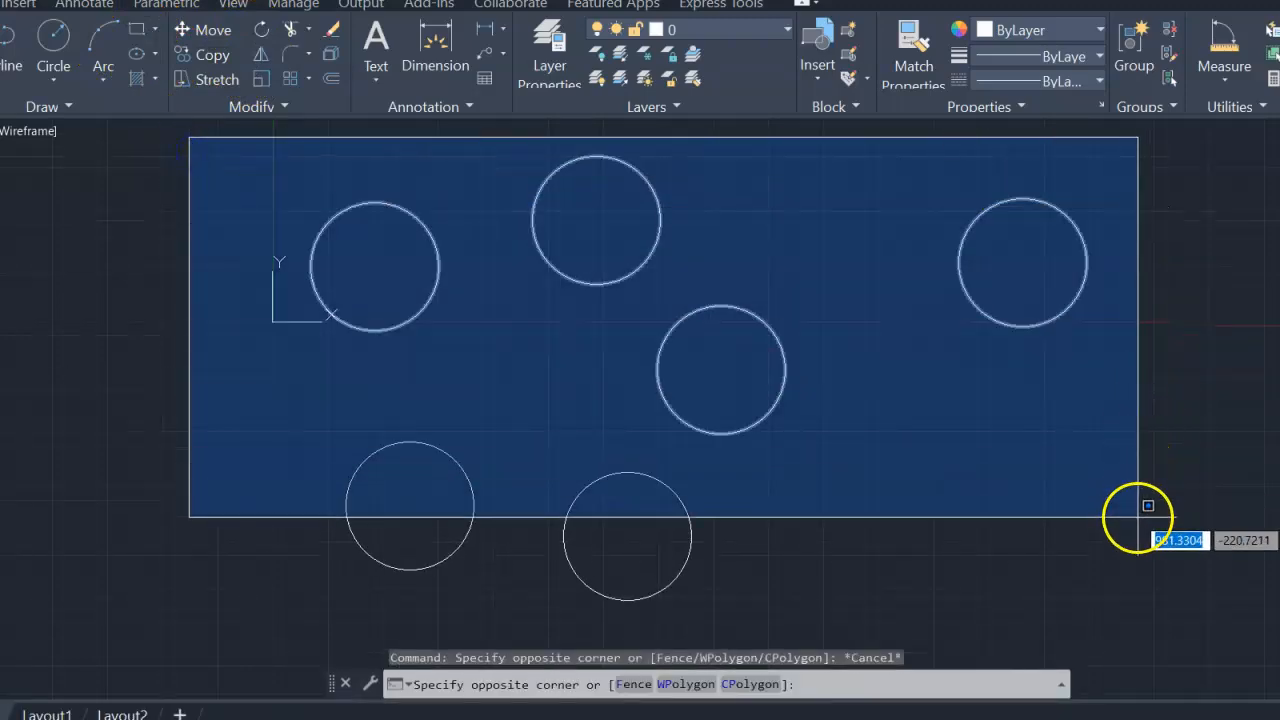
left_click(1157, 612)
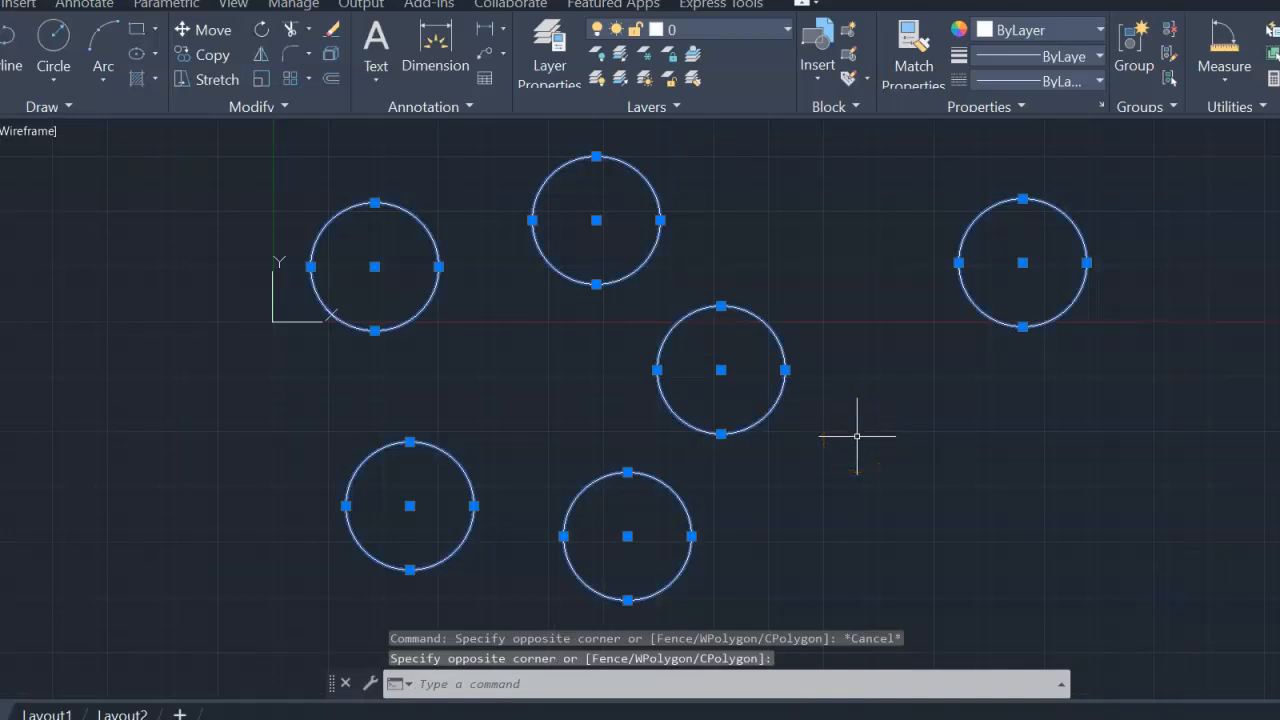
key("Delete")
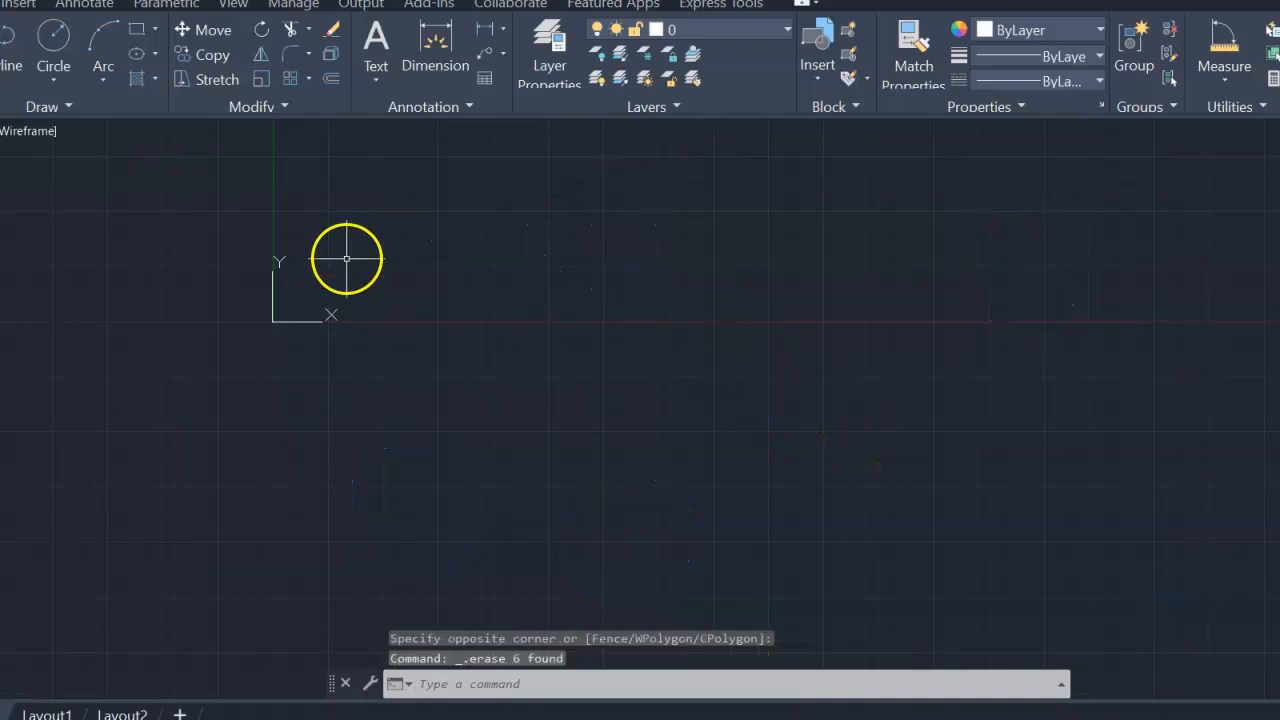
Draw a wide horizontal rectangle straddling the X axis, to the right of the origin.
left_click(138, 34)
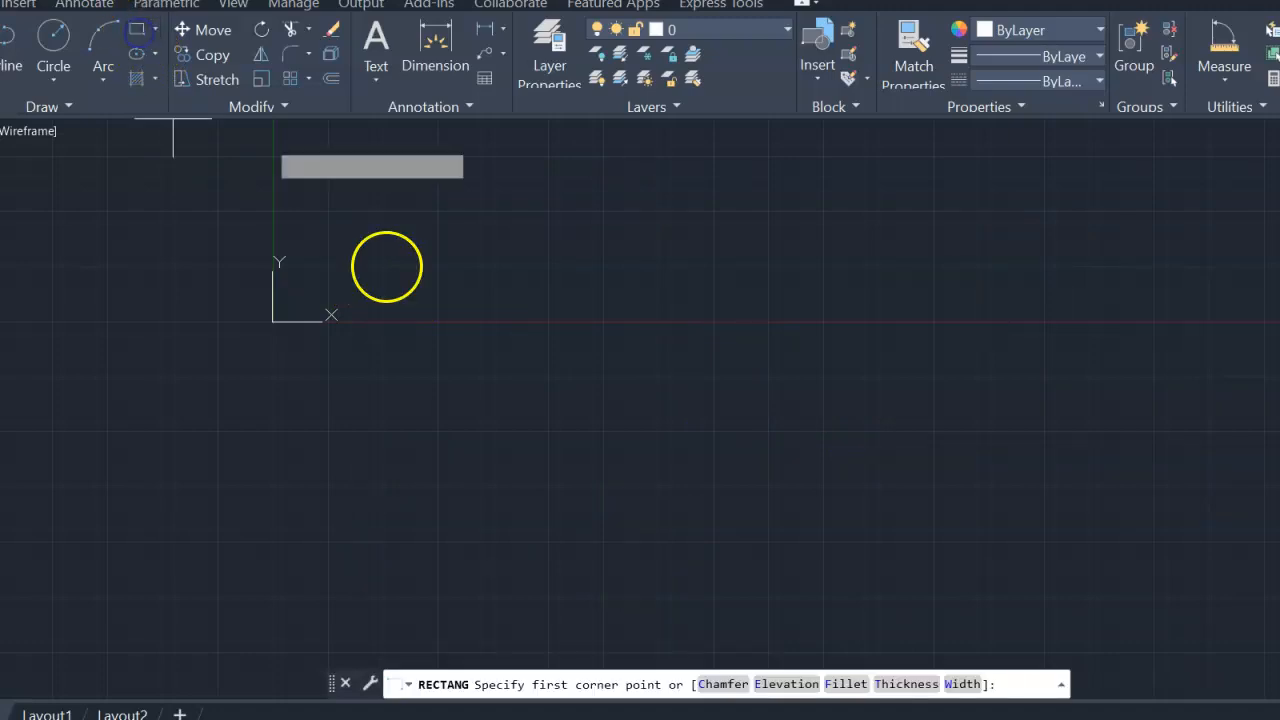
left_click(457, 301)
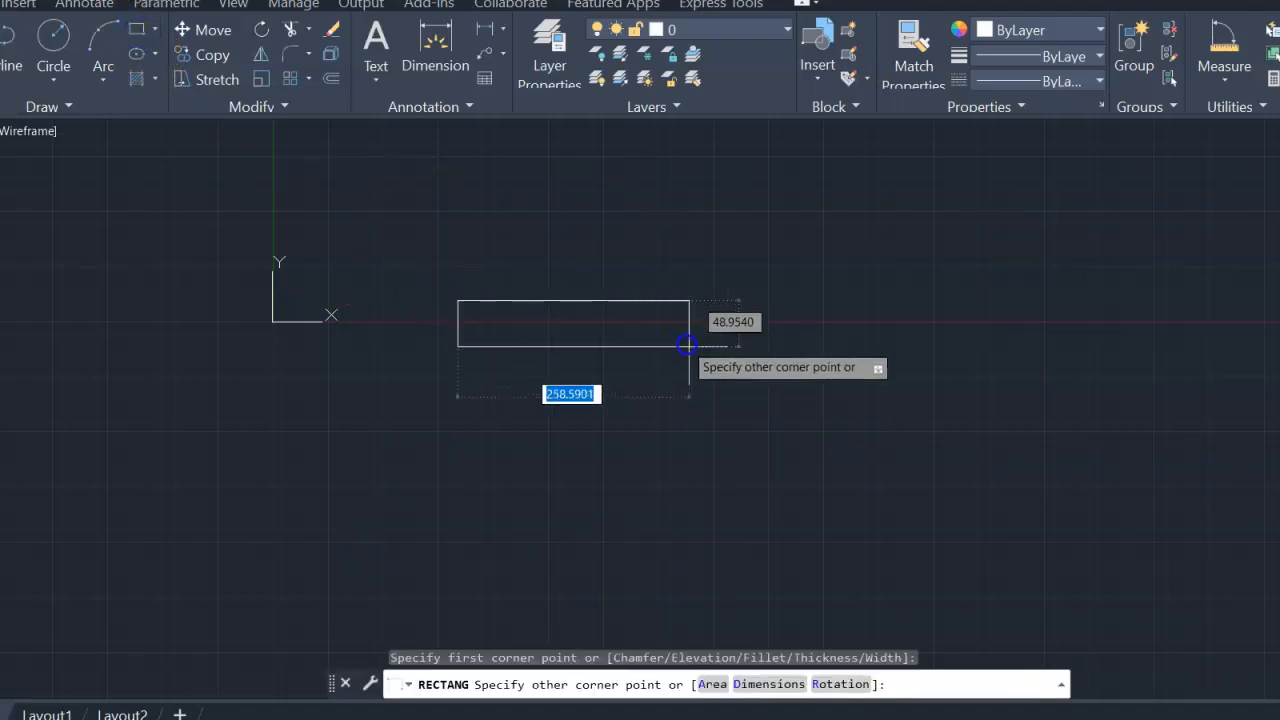
left_click(729, 404)
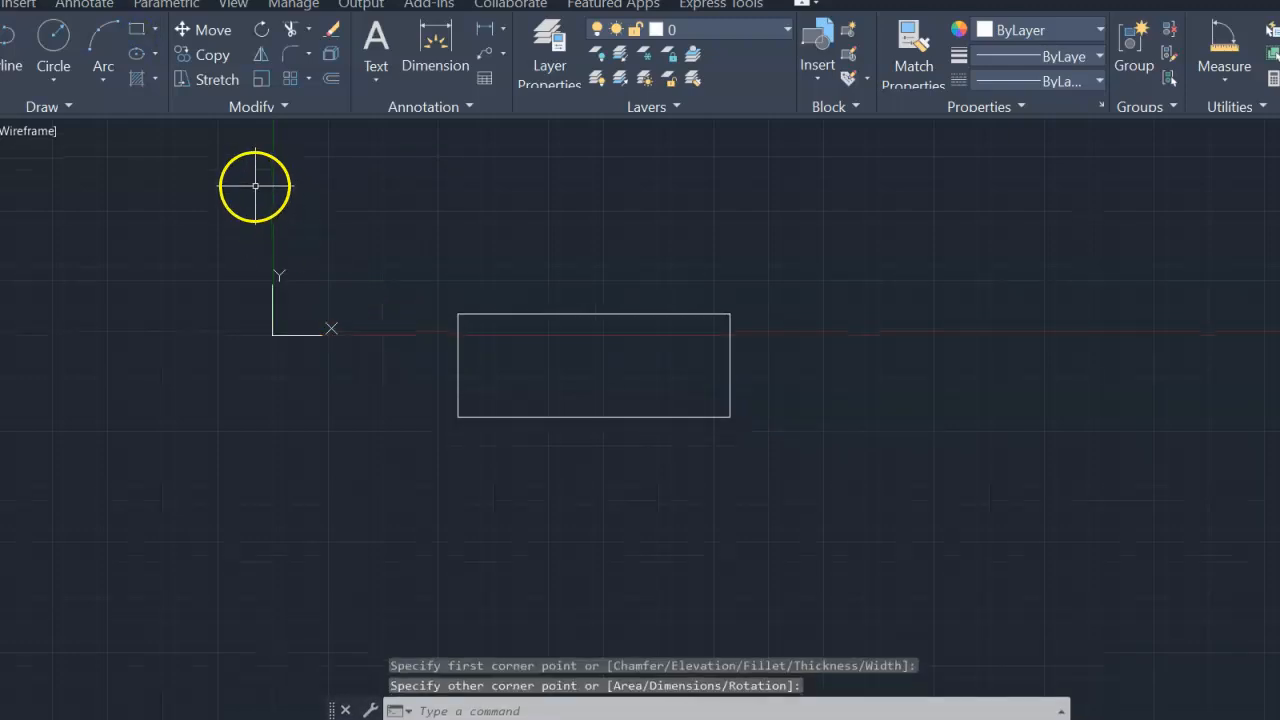
Rotate the rectangle freehand about its centre so that it leans steeply from lower left to upper right.
left_click(259, 35)
left_click(456, 333)
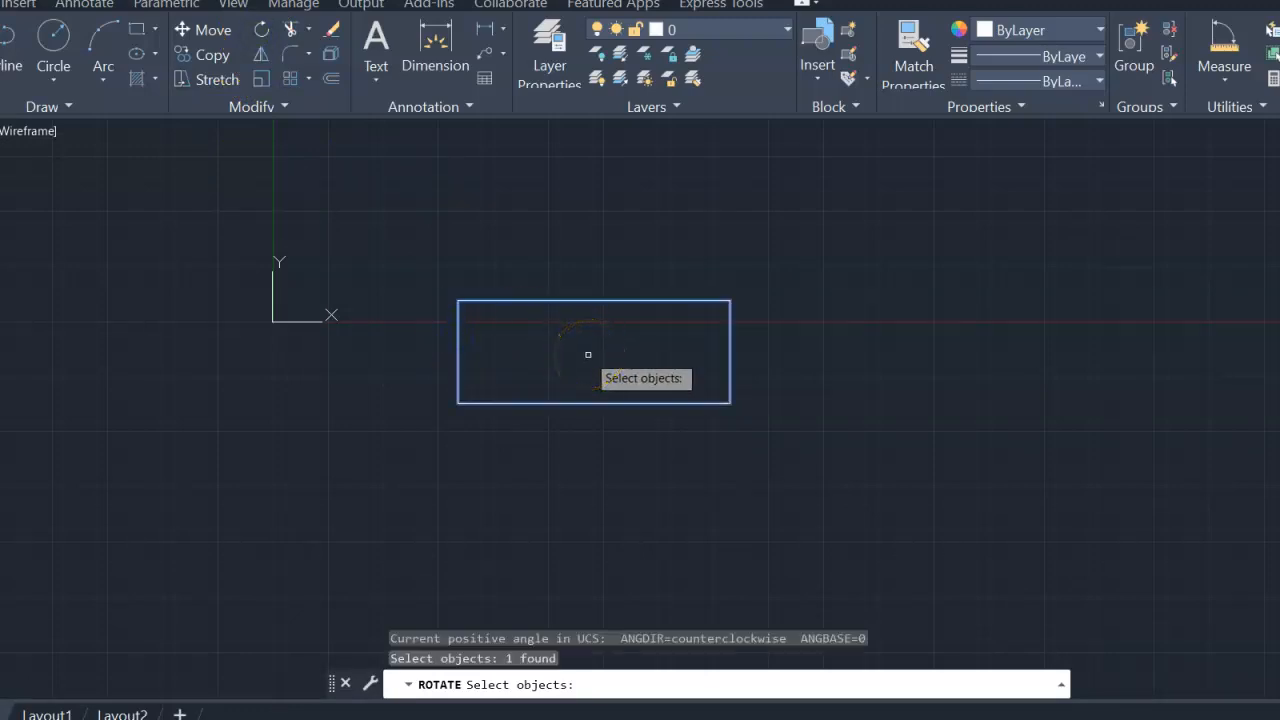
key("Return")
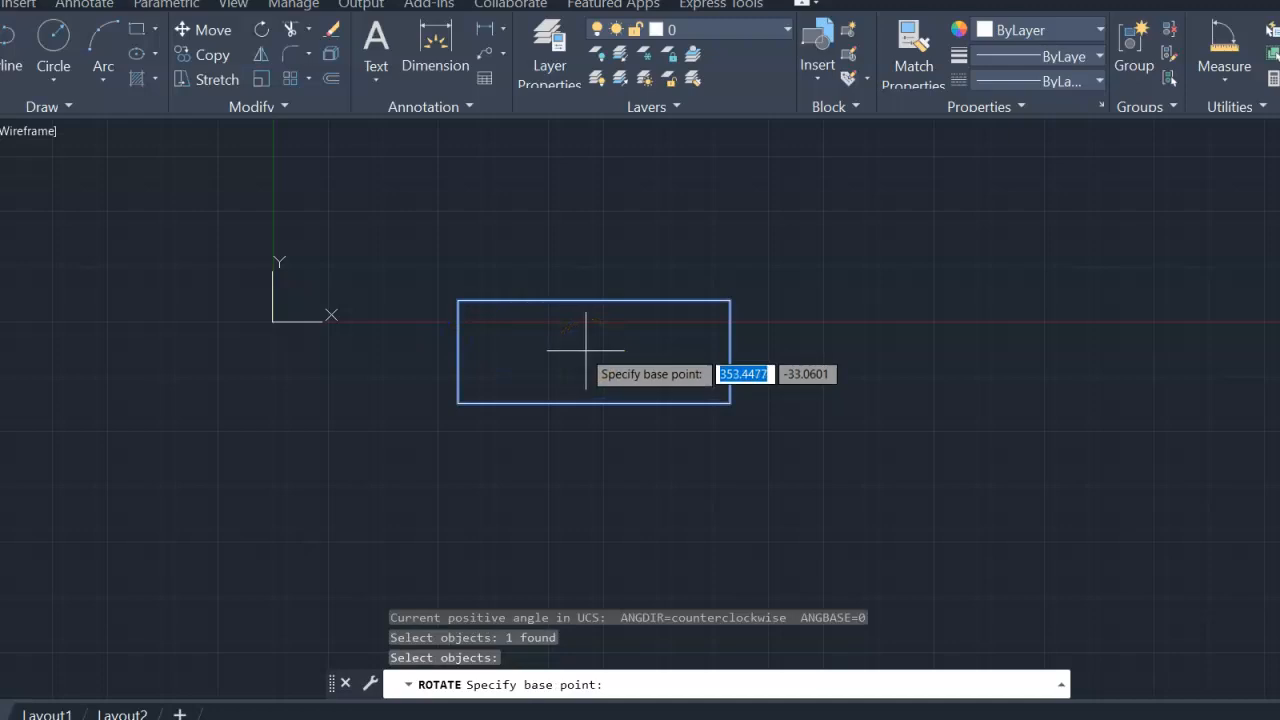
left_click(592, 352)
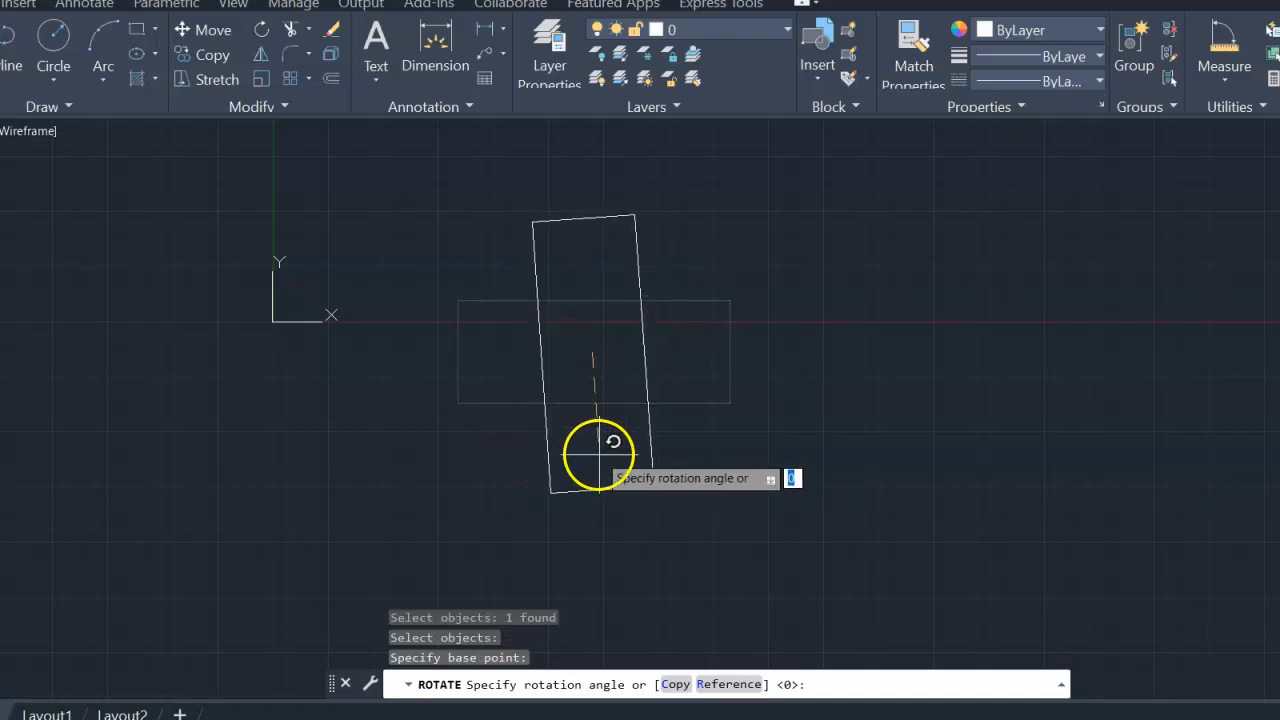
left_click(519, 460)
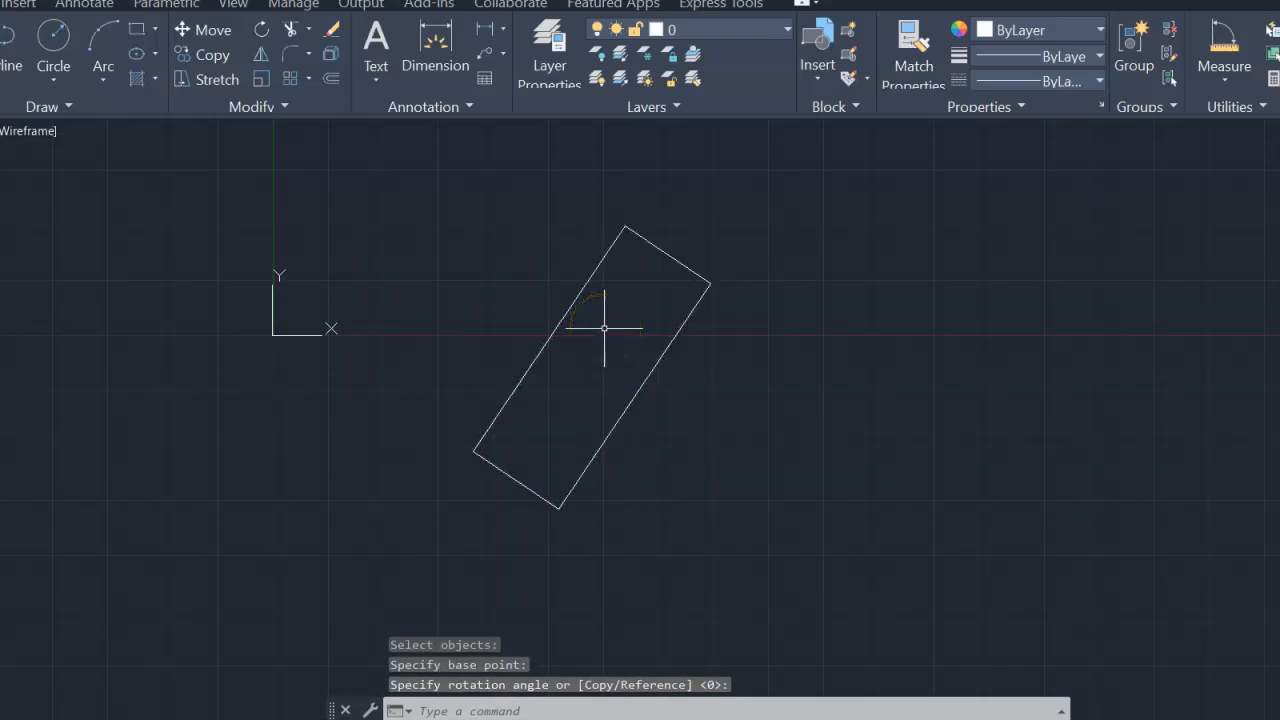
key("Escape")
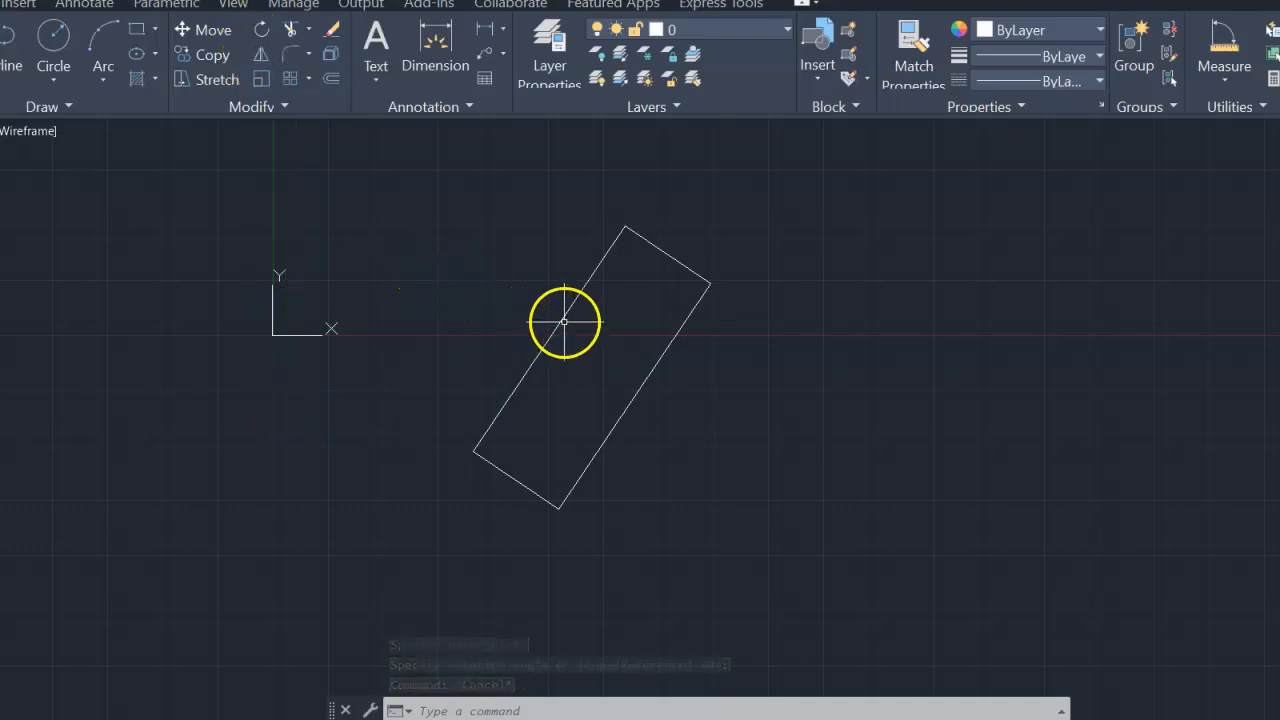
Mirror the rotated rectangle across a vertical line through its rightmost corner, keeping the source object.
left_click(260, 54)
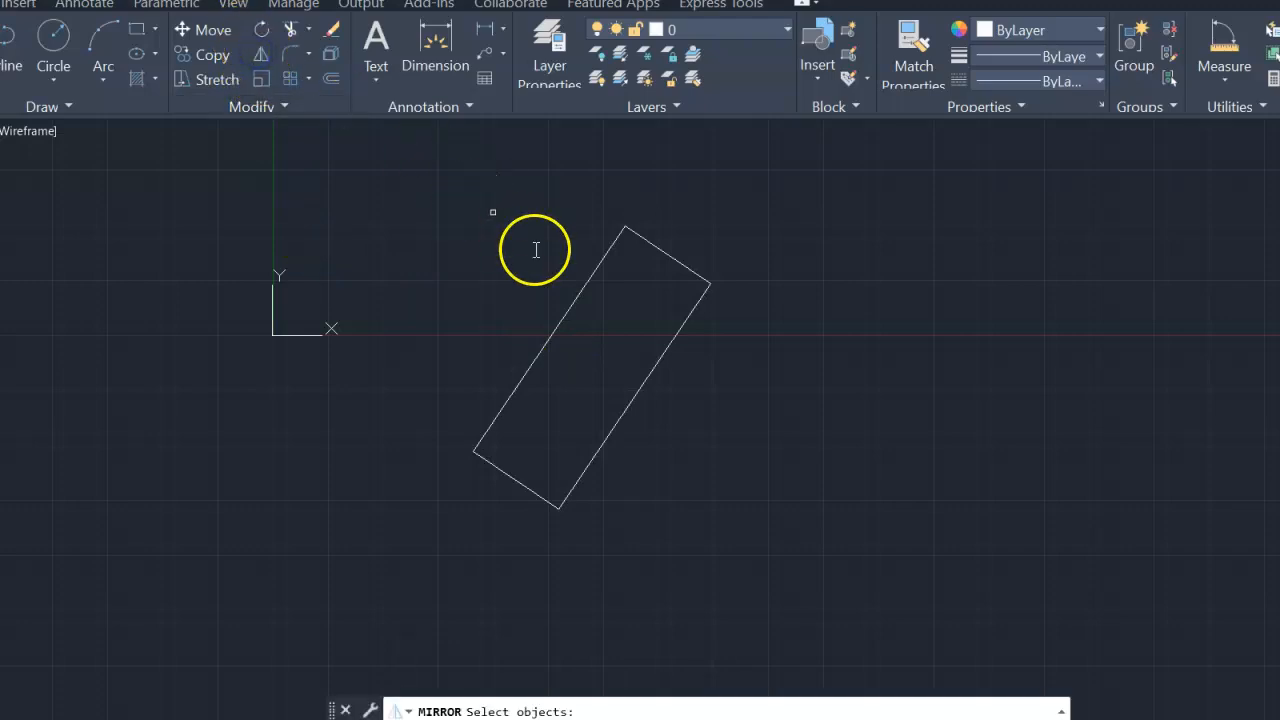
left_click(577, 293)
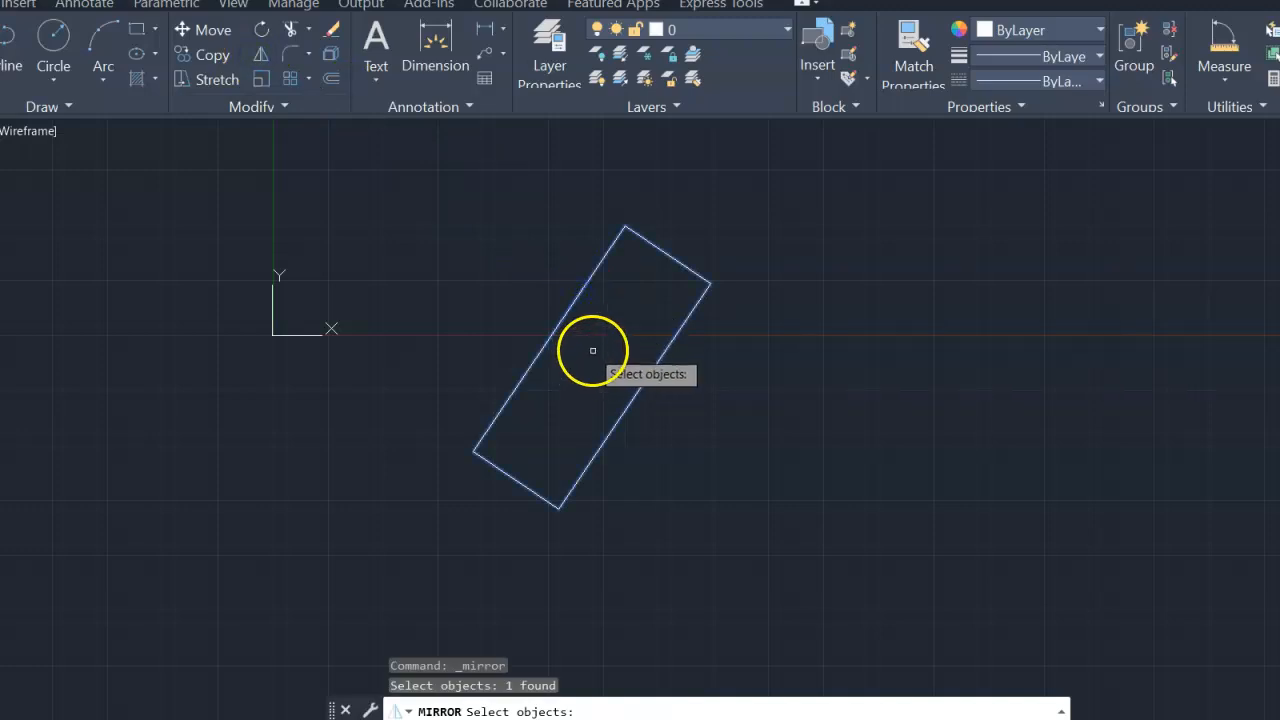
key("Return")
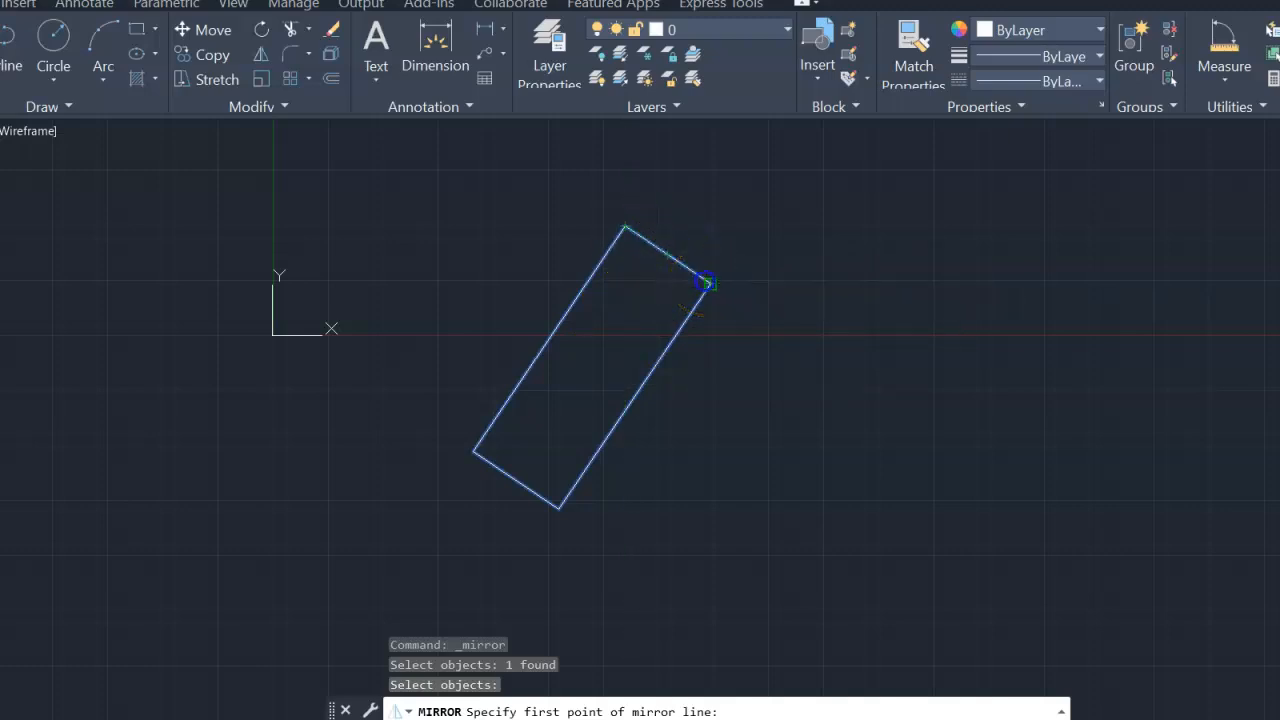
left_click(708, 285)
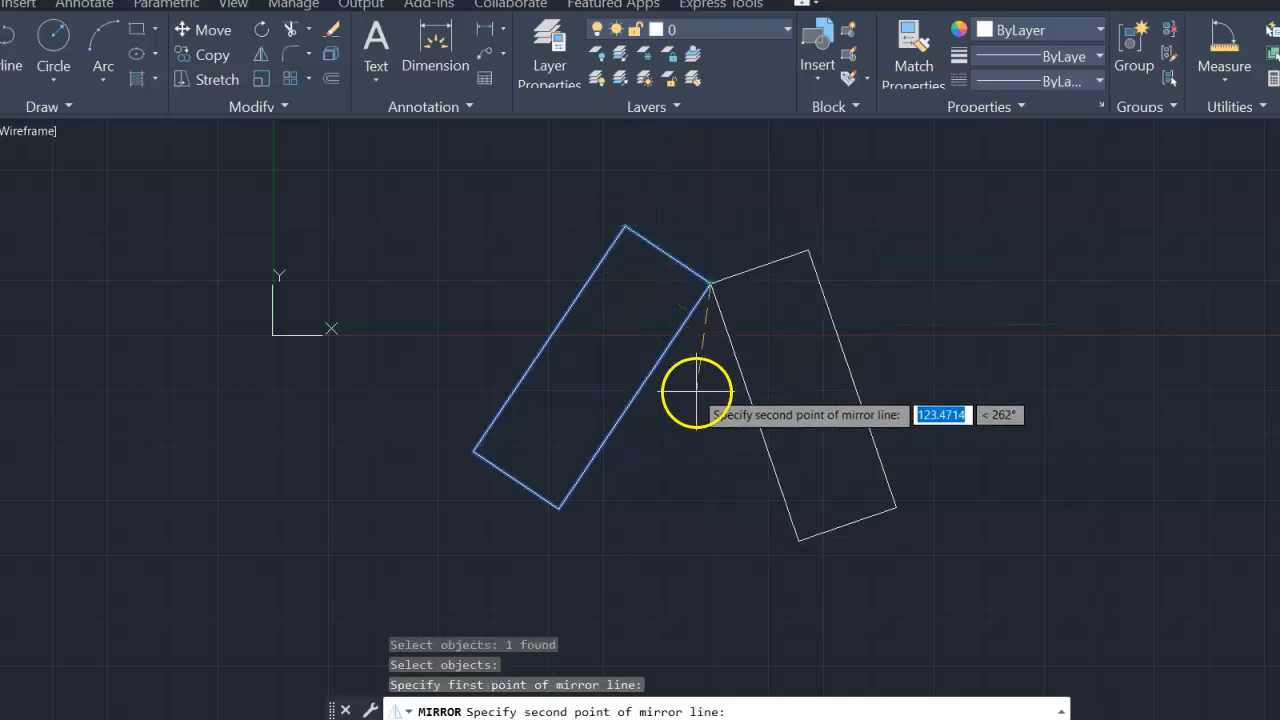
left_click(710, 365)
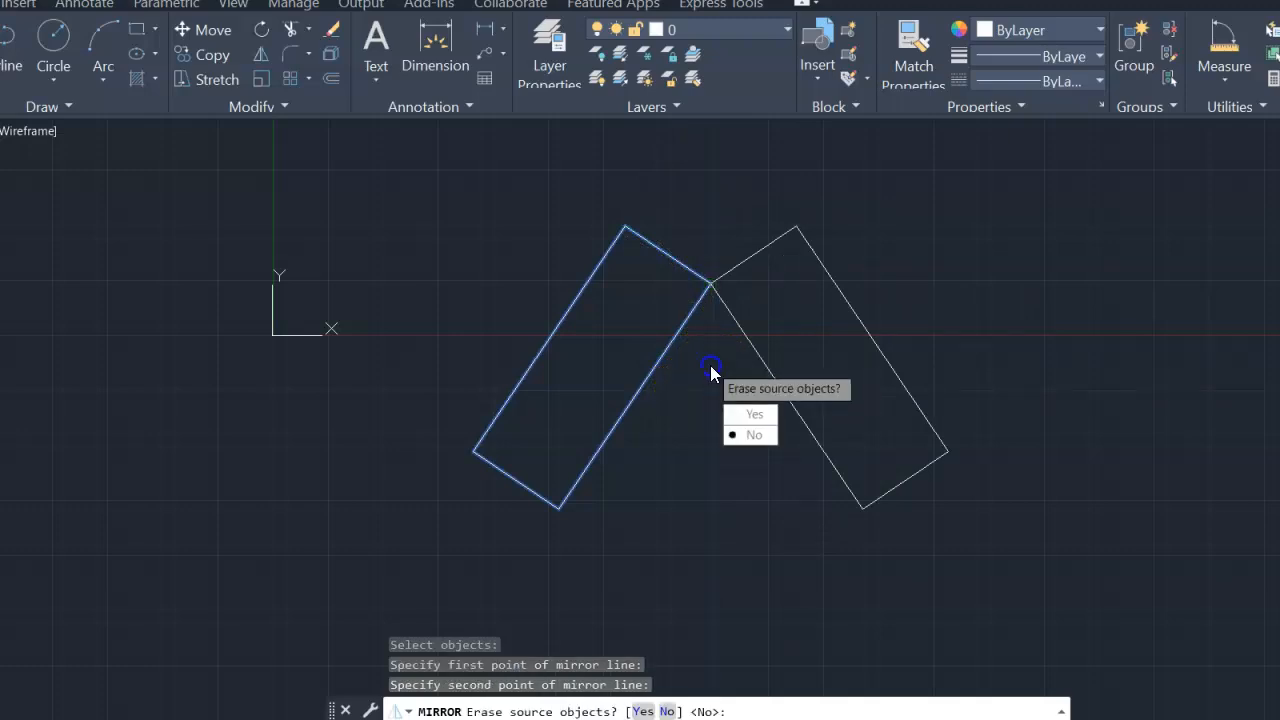
left_click(766, 437)
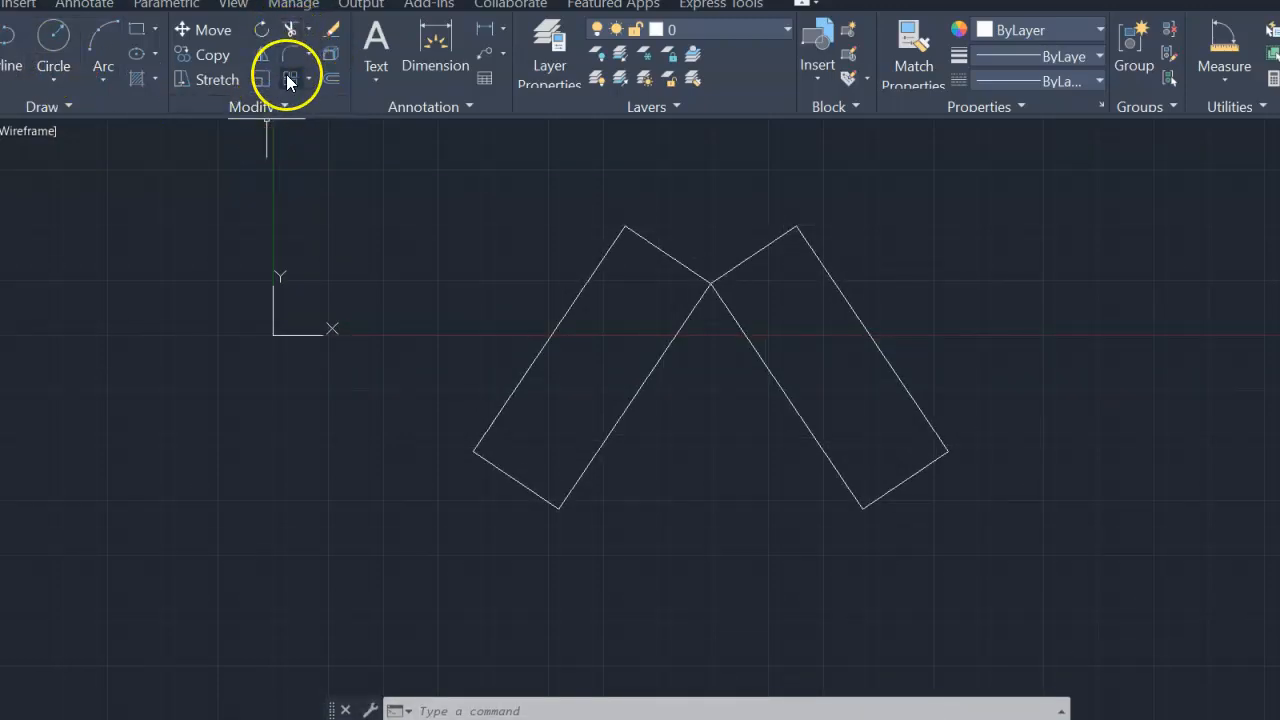
Draw connected lines from the rectangles' shared corner about 251 units straight down, across to the left rectangle's lowest corner, and over to the right one's.
left_click(2, 45)
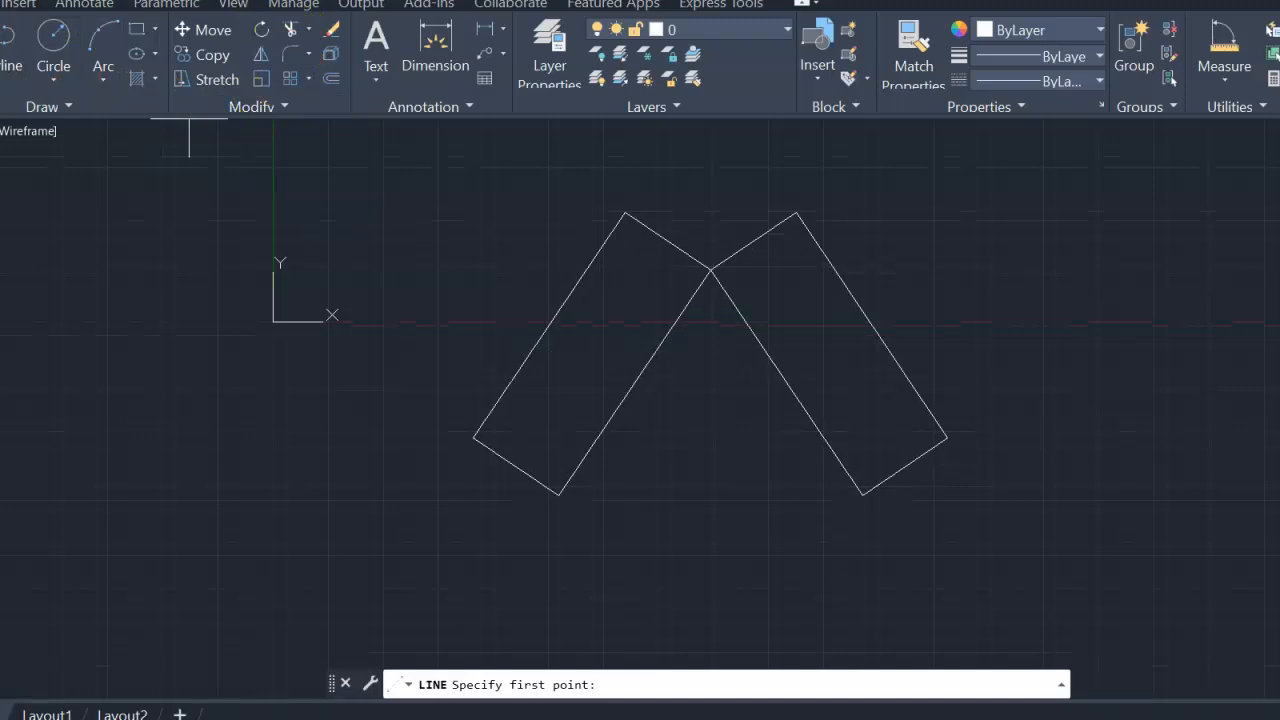
left_click(709, 271)
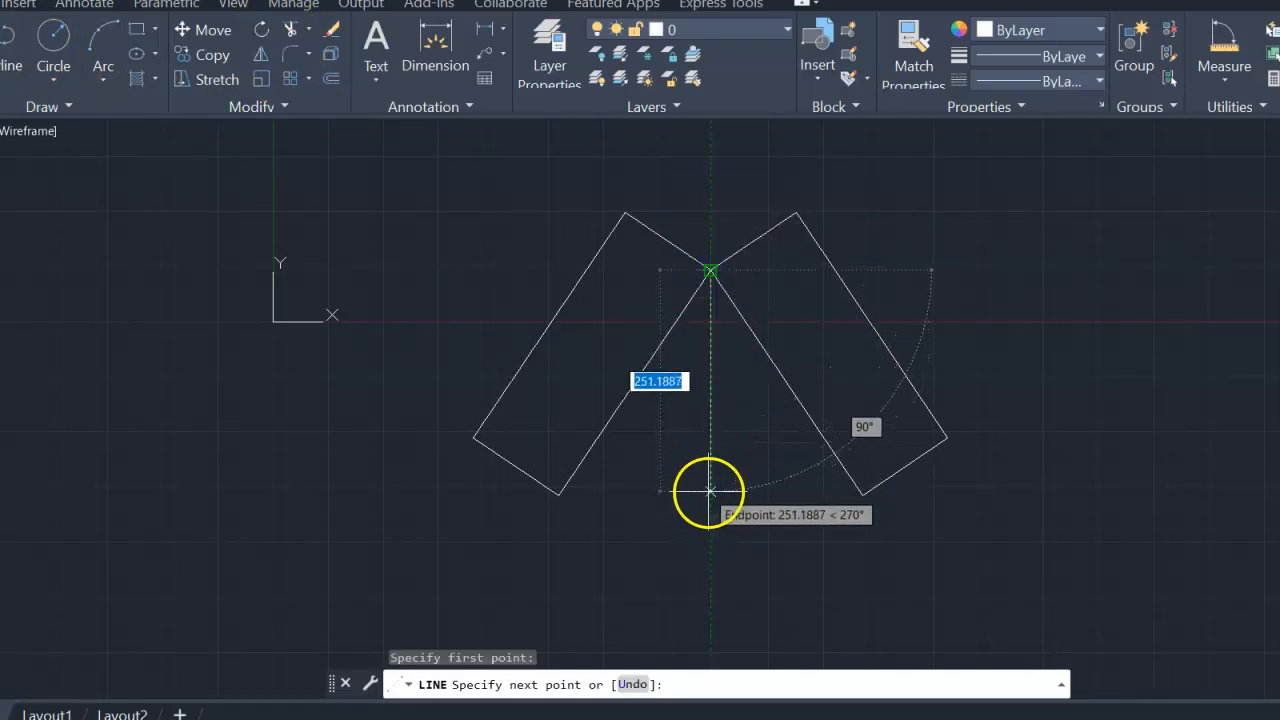
left_click(710, 492)
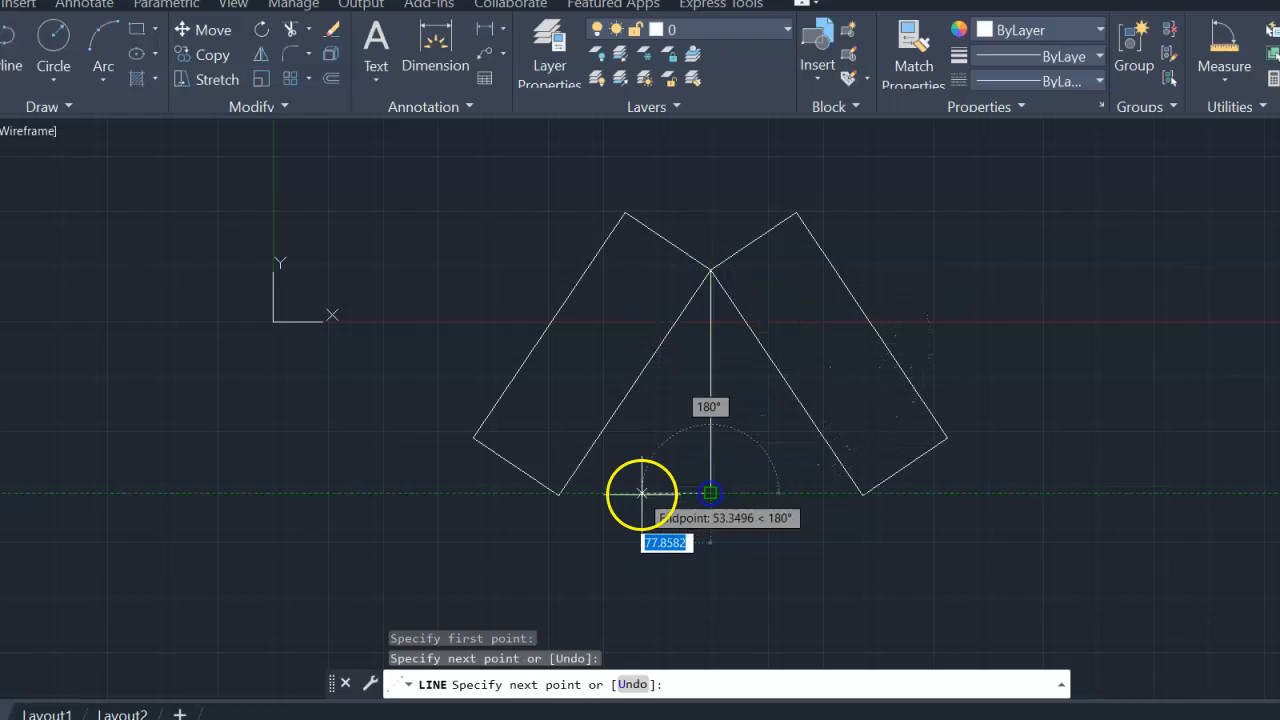
left_click(558, 493)
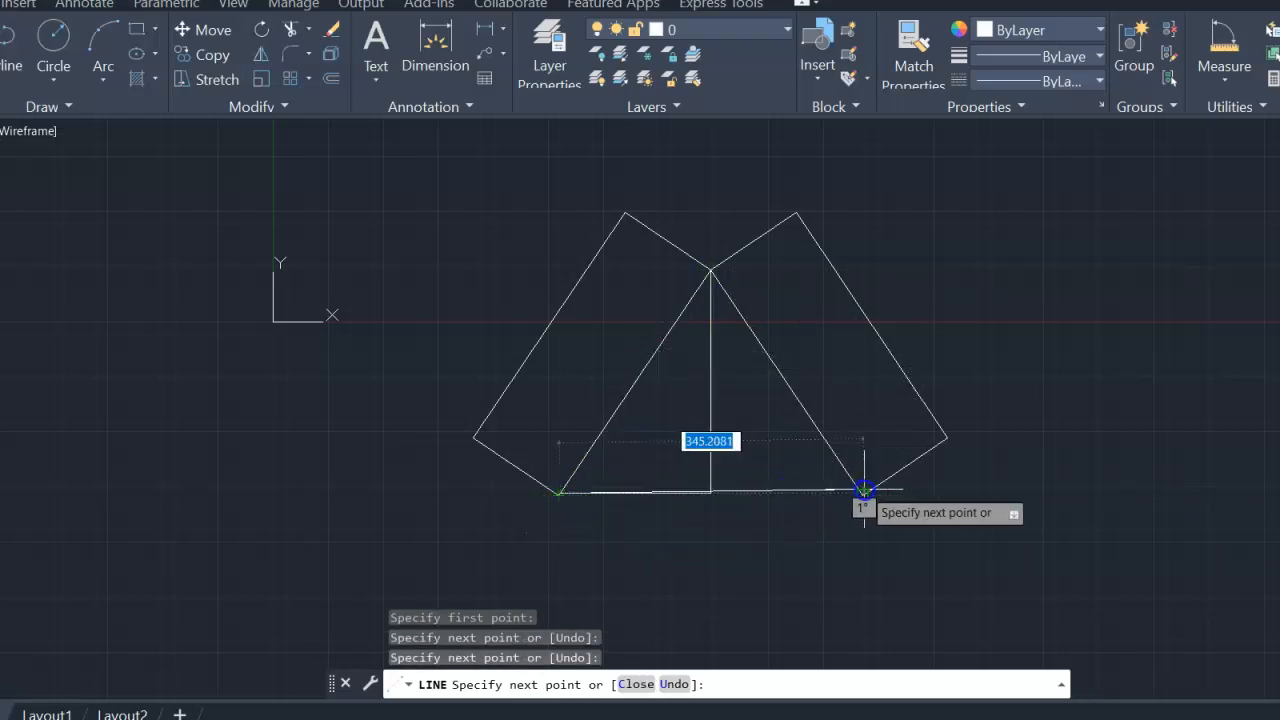
left_click(864, 490)
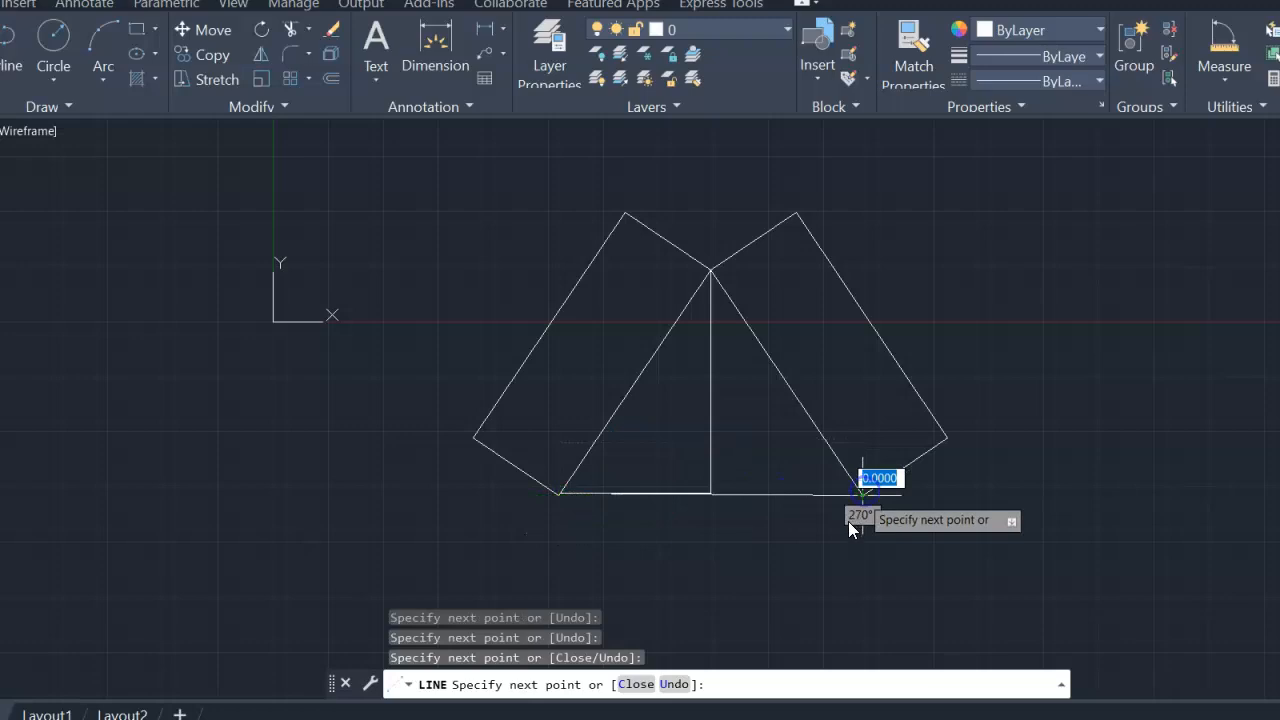
key("Escape")
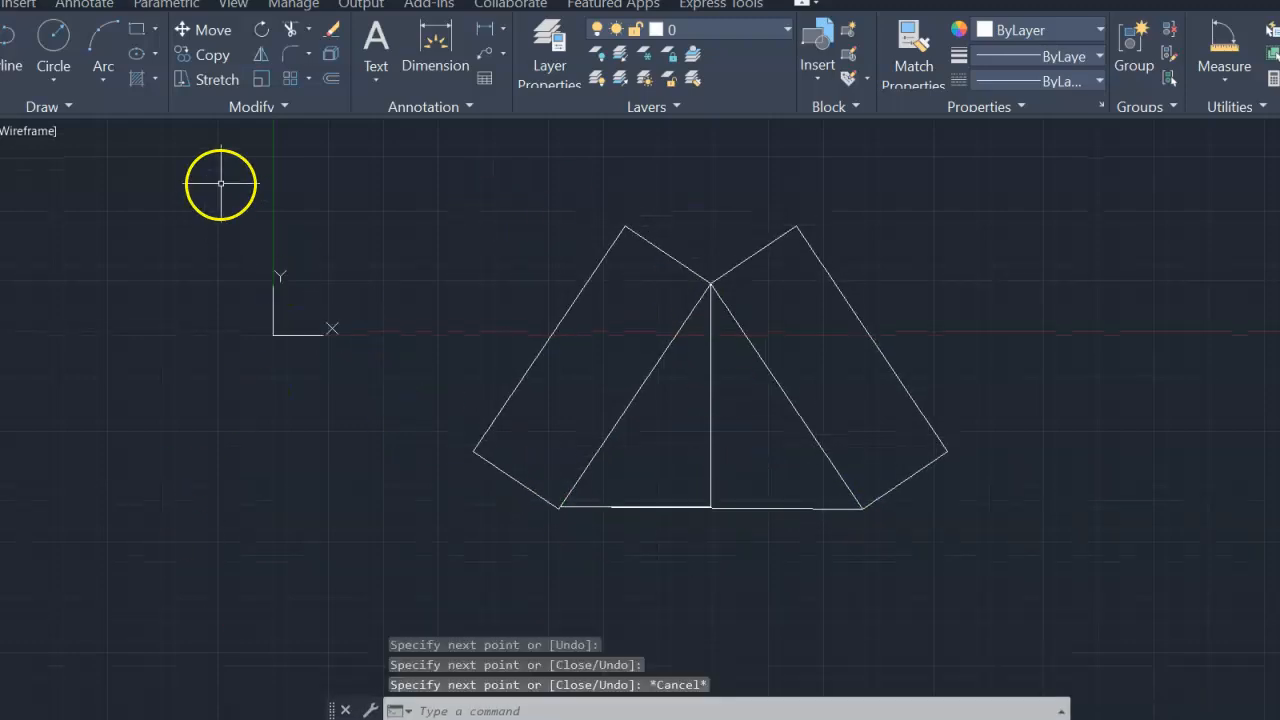
Trim away the short end edges of both rectangles and the vertical centre line, leaving the triangle and the two outer slanted edges.
left_click(291, 37)
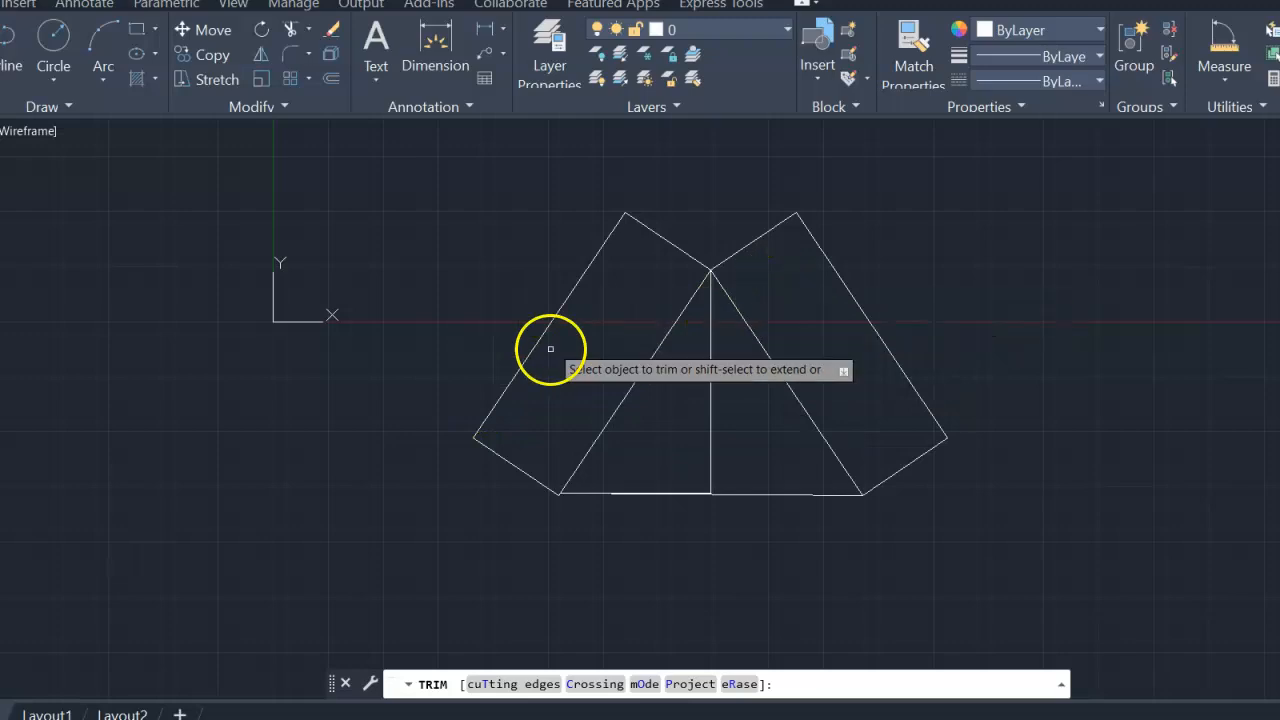
left_click(640, 222)
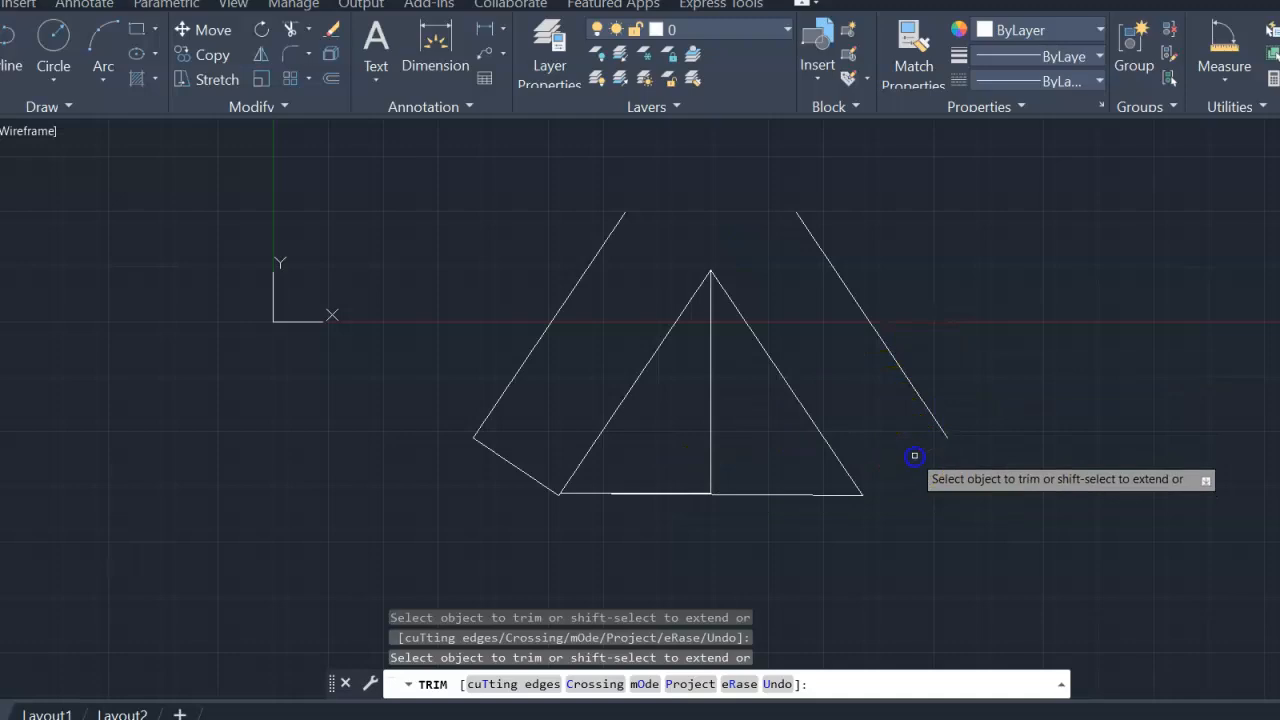
left_click_drag(466, 509, 577, 355)
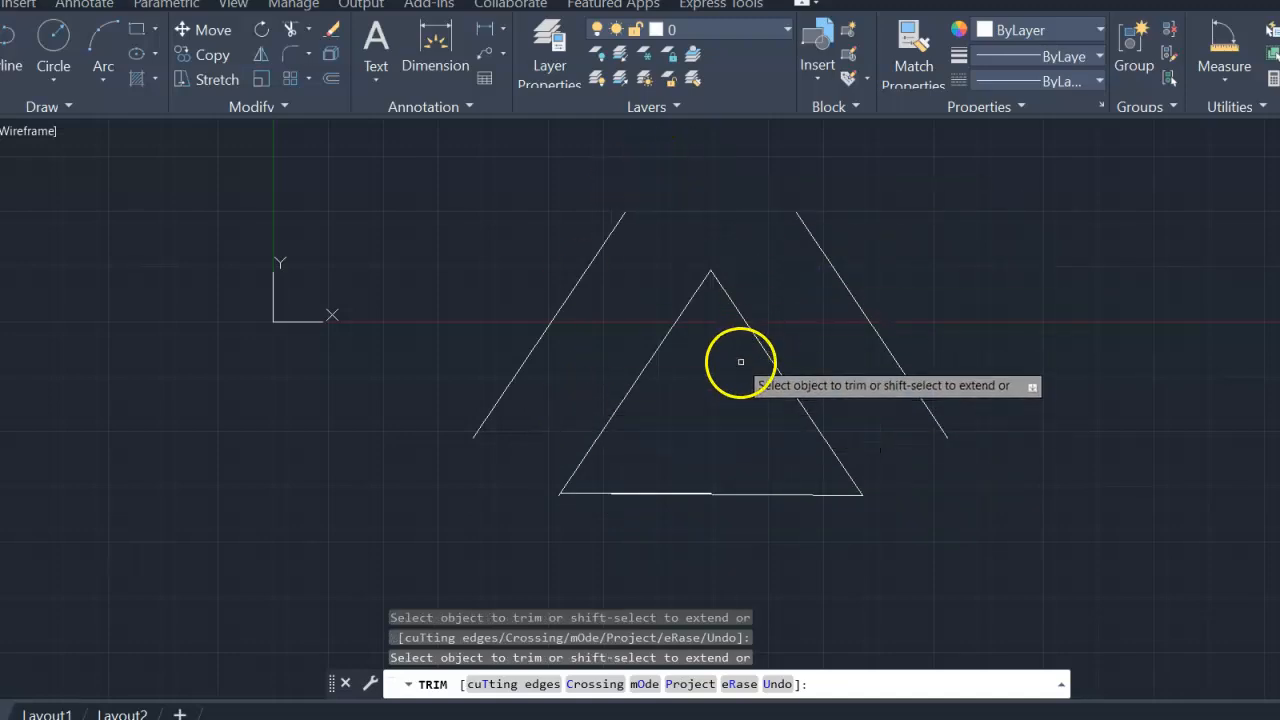
key("Escape")
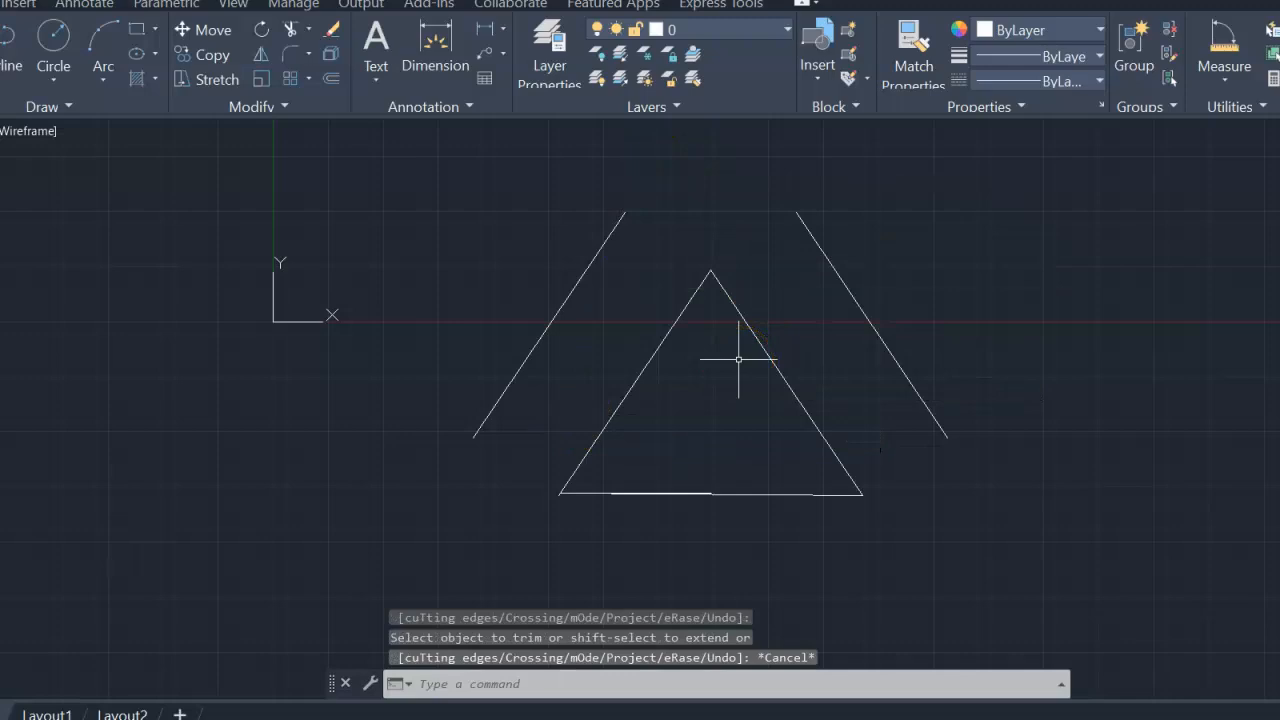